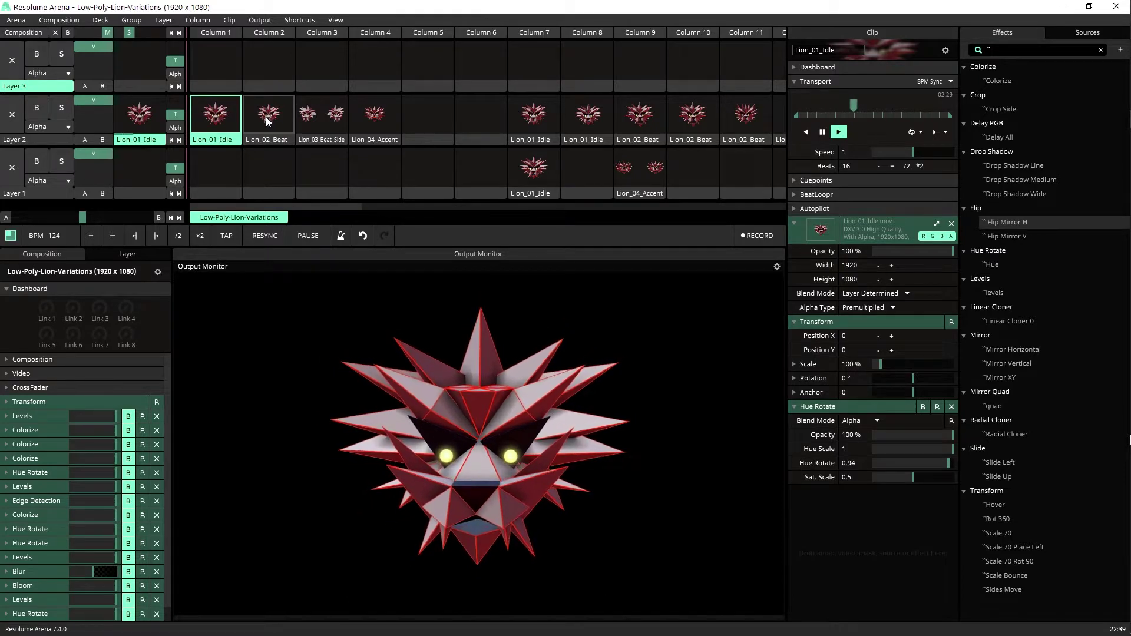
Launch Lion_02_Beat from column 2 so it replaces Lion_01_Idle on layer 2
left_click(268, 121)
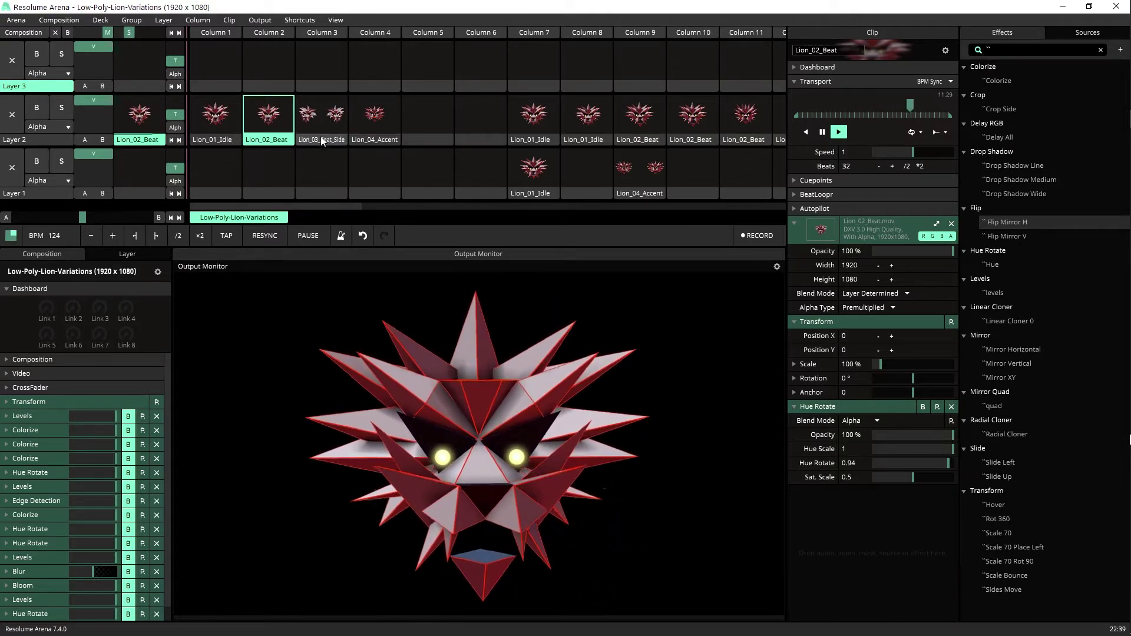
Preview Lion_03_Beat_Side from layer 1 column 3, then return it to layer 2 column 3
left_click_drag(321, 136, 323, 176)
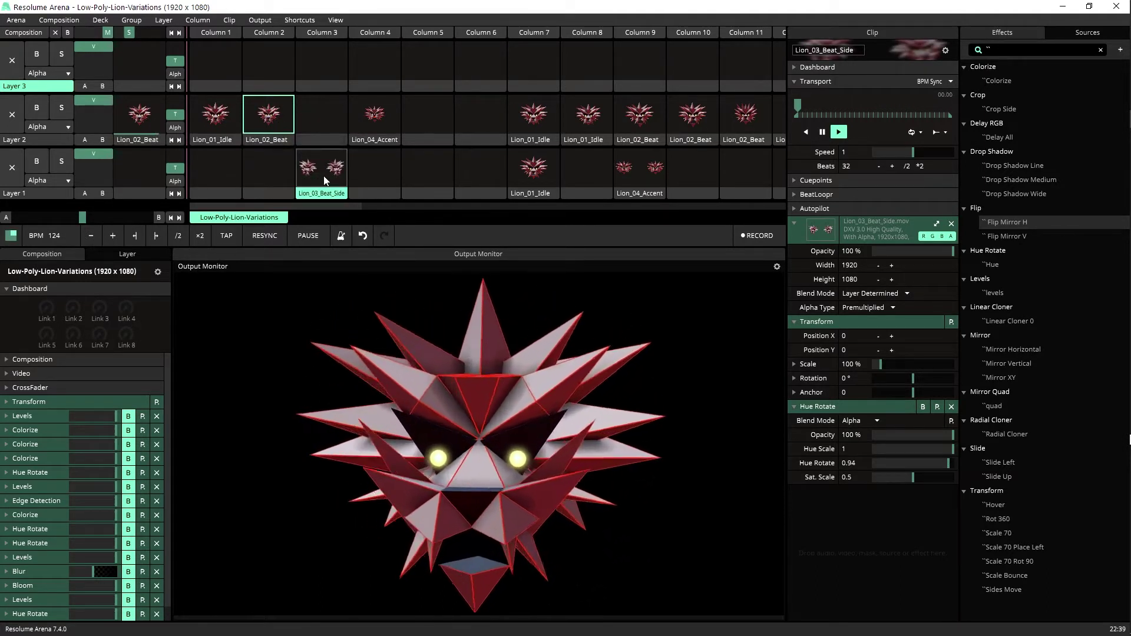
left_click(324, 177)
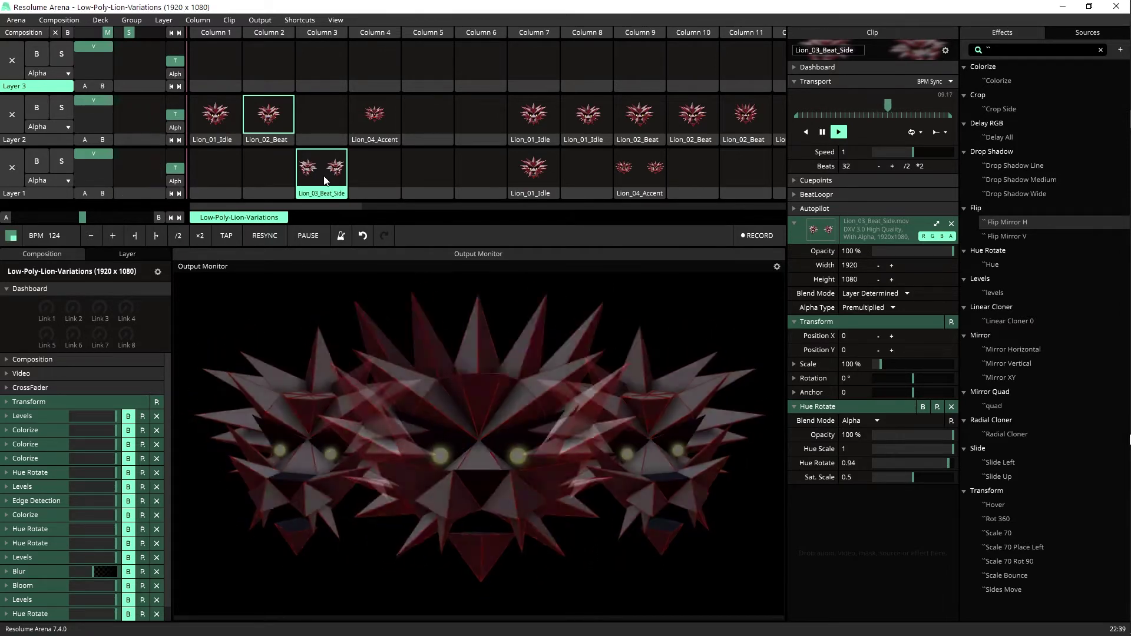
left_click_drag(334, 143, 321, 143)
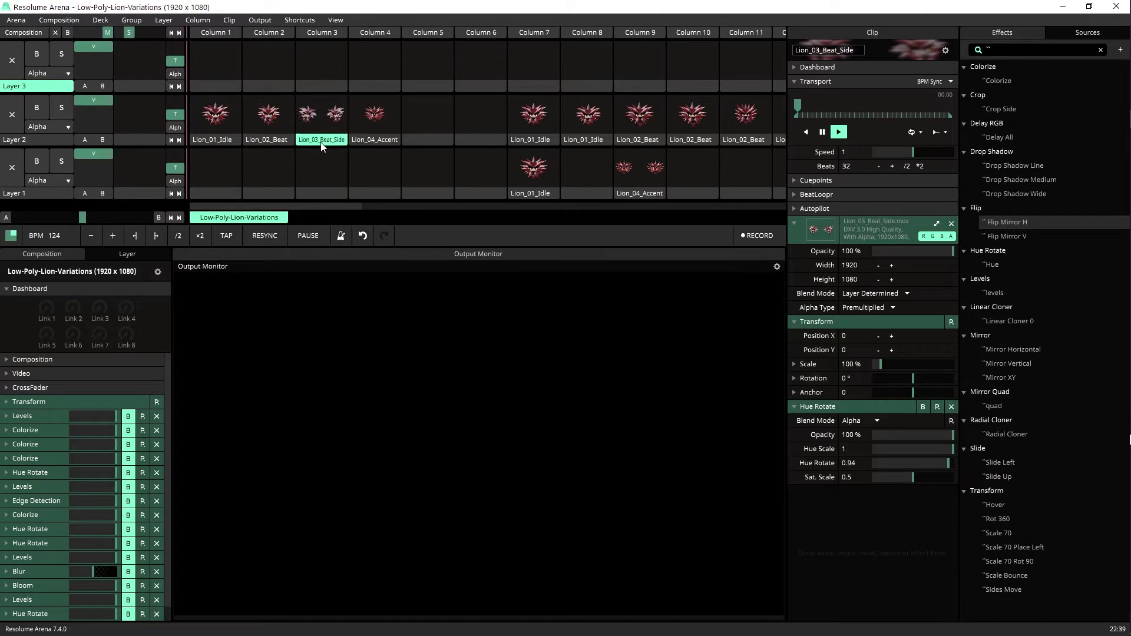
Trigger Lion_01_Idle, then switch layer 2 back to Lion_02_Beat in column 2
left_click(214, 120)
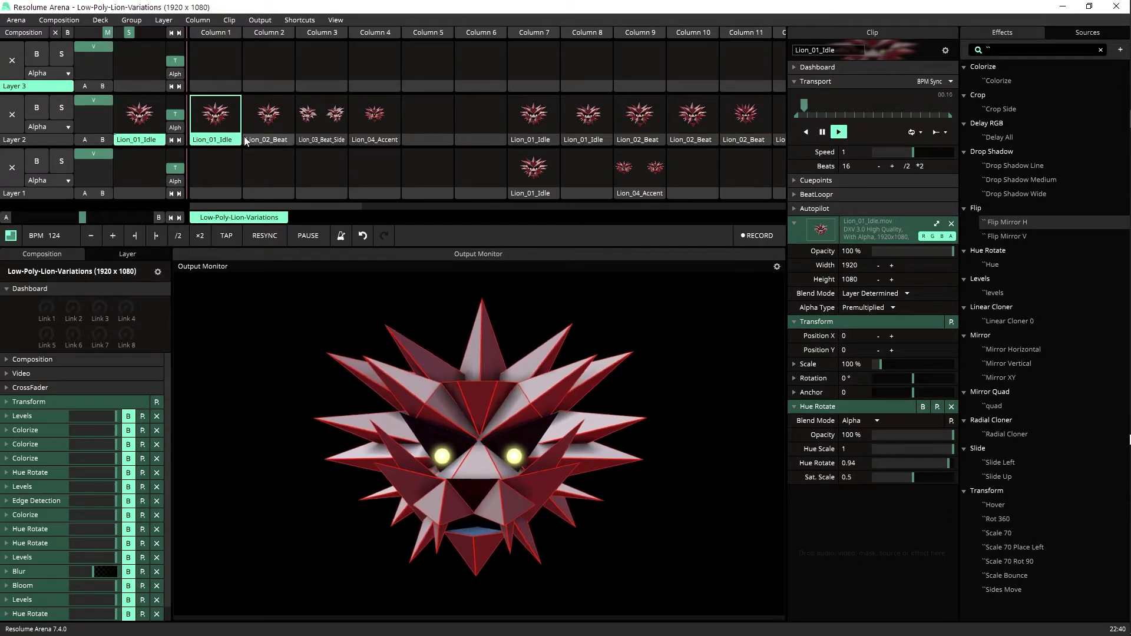
left_click(267, 115)
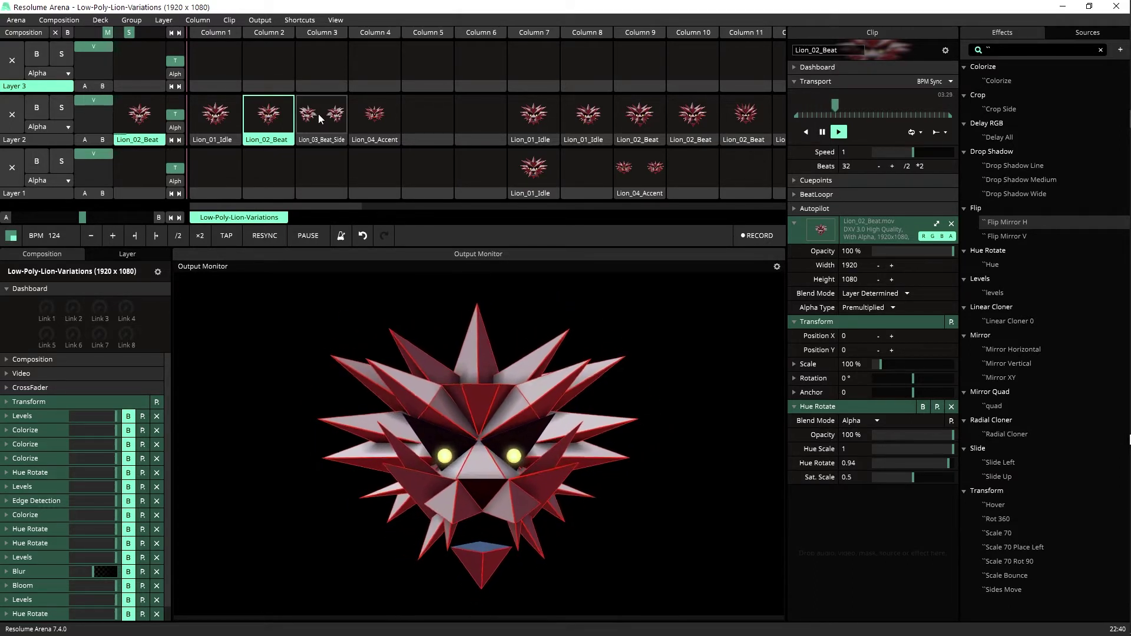
Move Lion_03_Beat_Side to layer 1 column 3, play Lion_02_Beat, then launch column 4's Lion_04_Accent
left_click_drag(319, 114, 338, 194)
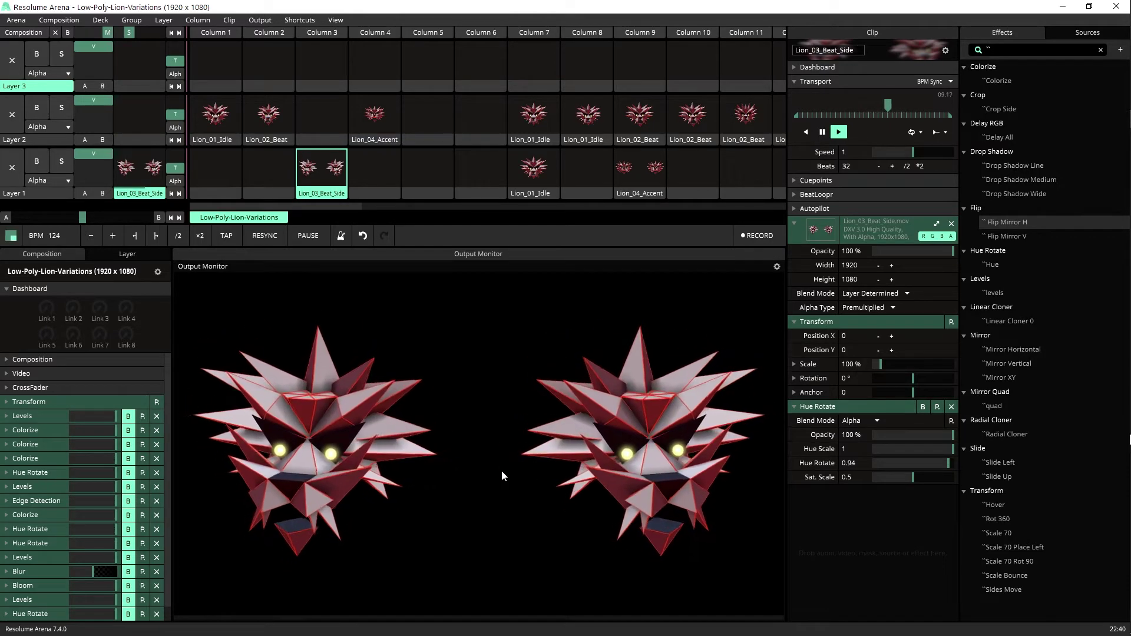
left_click(278, 108)
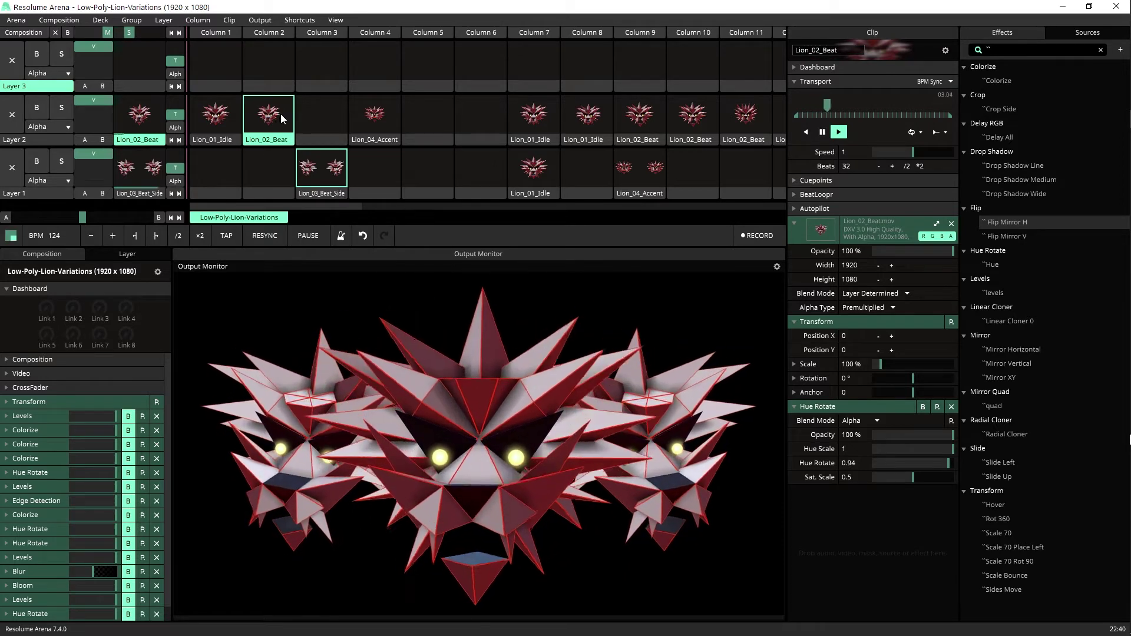
left_click(363, 118)
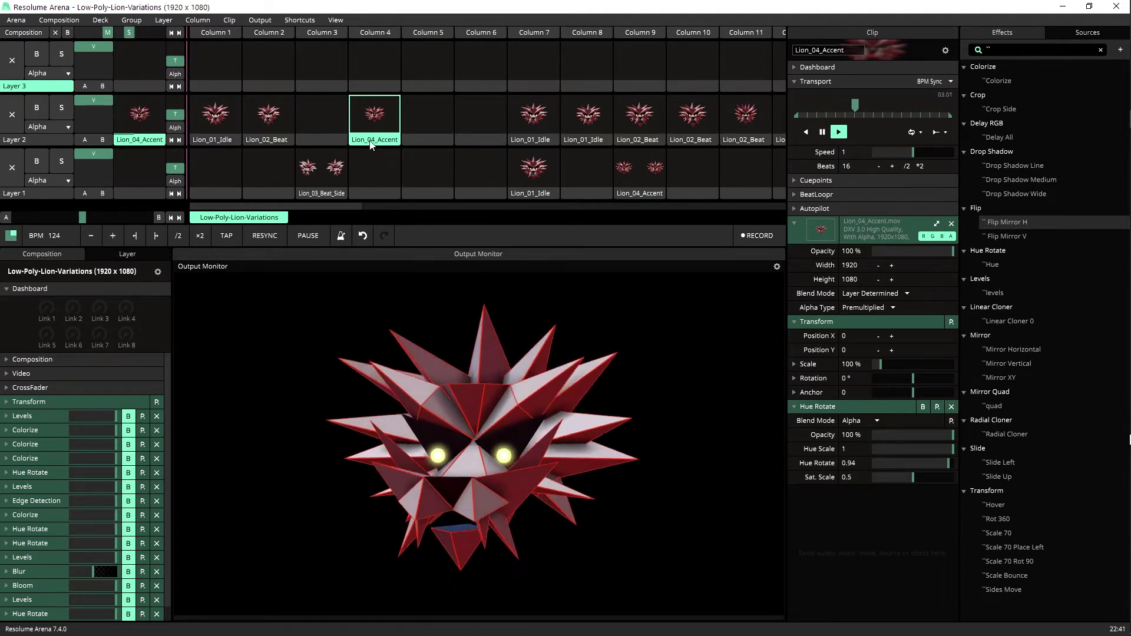
Set the column 5 Lion_04_Accent loop end to 2, then copy it to column 6 with a later start point
left_click(427, 126)
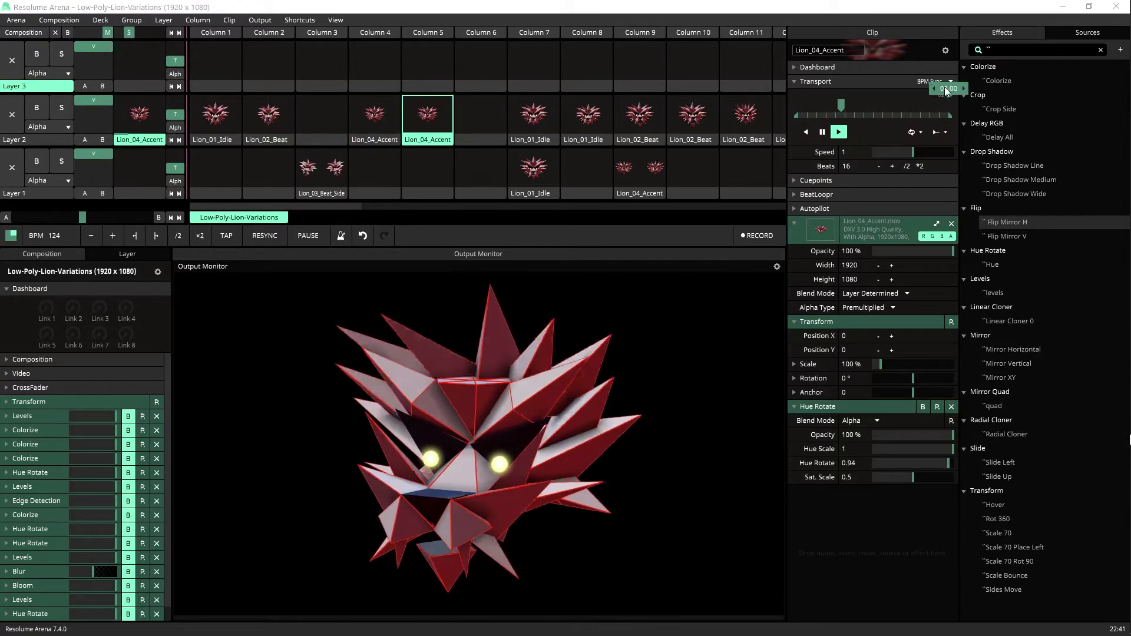
key("Return")
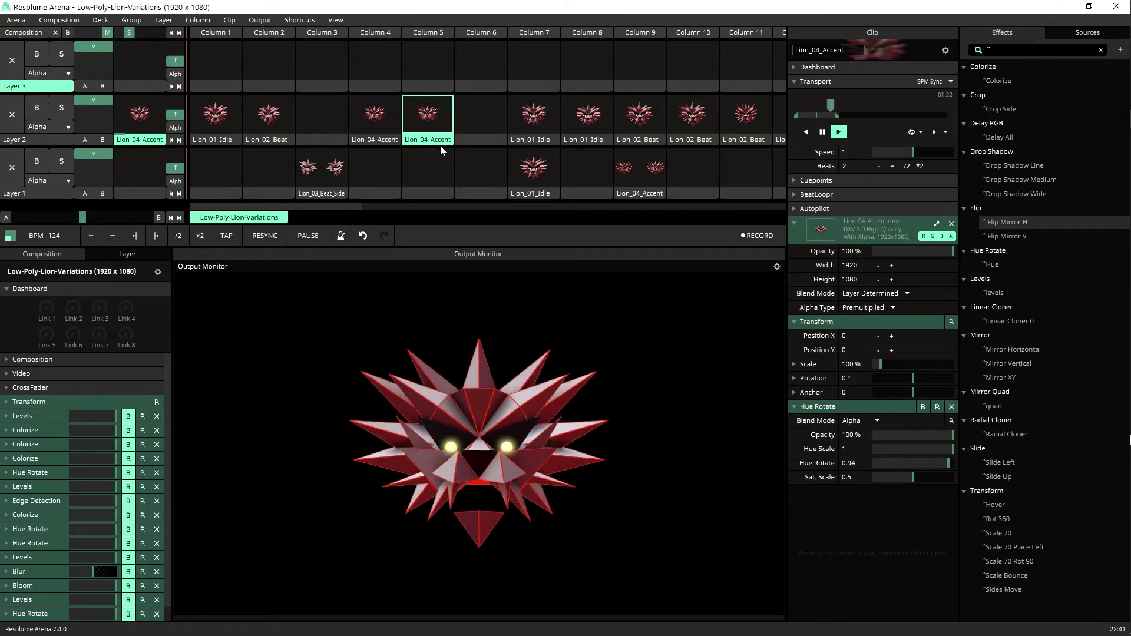
left_click_drag(474, 140, 486, 139)
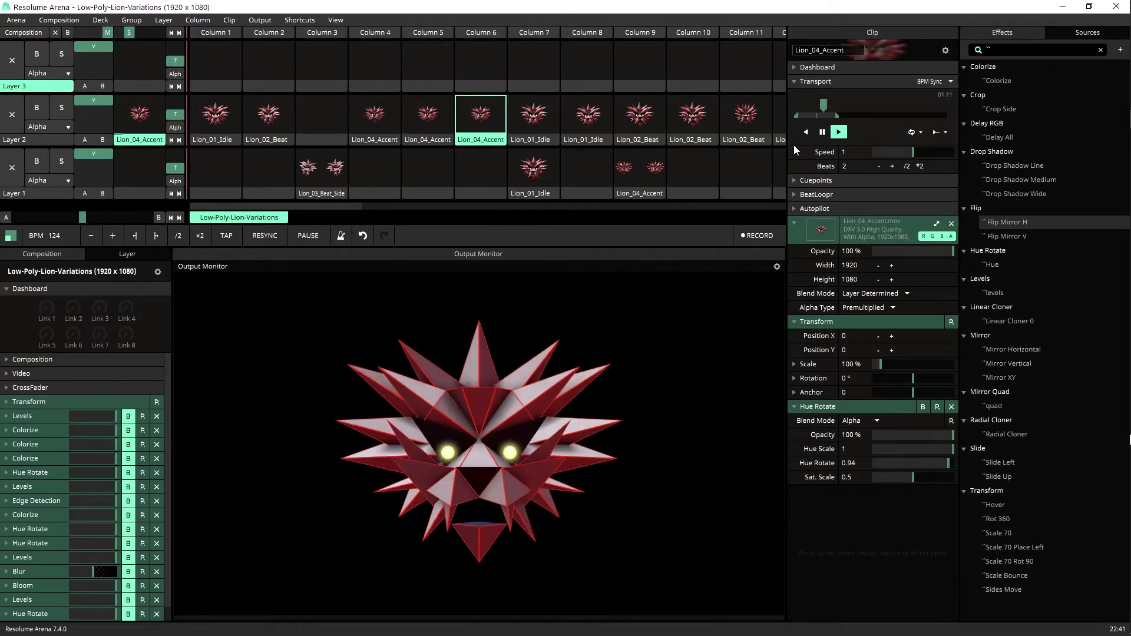
mouse_move(841, 107)
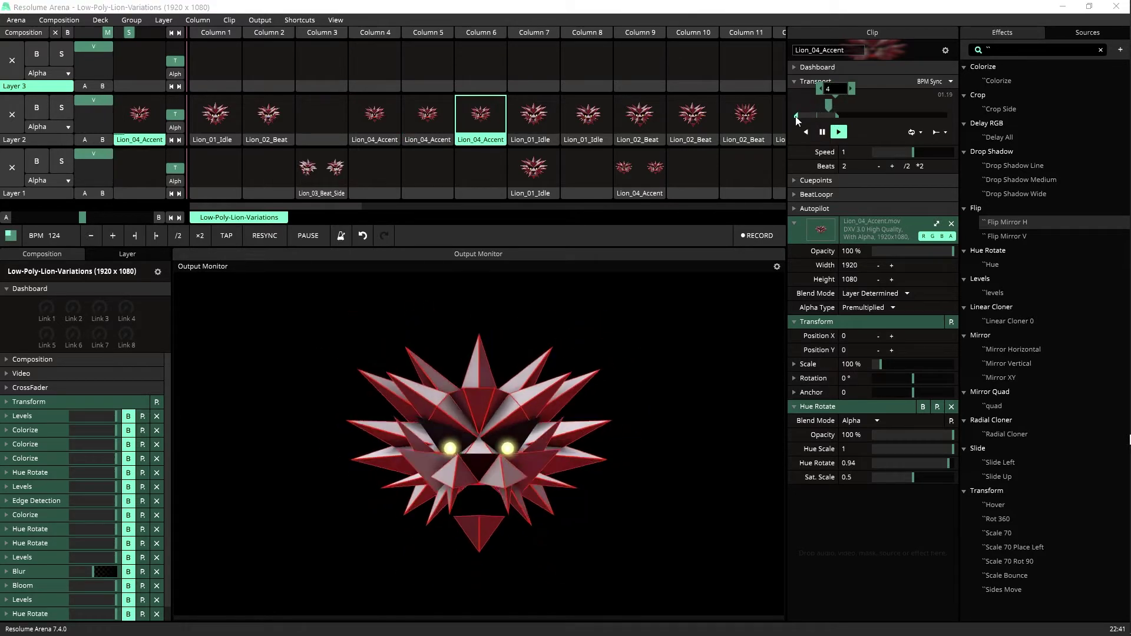
left_click_drag(793, 98, 836, 113)
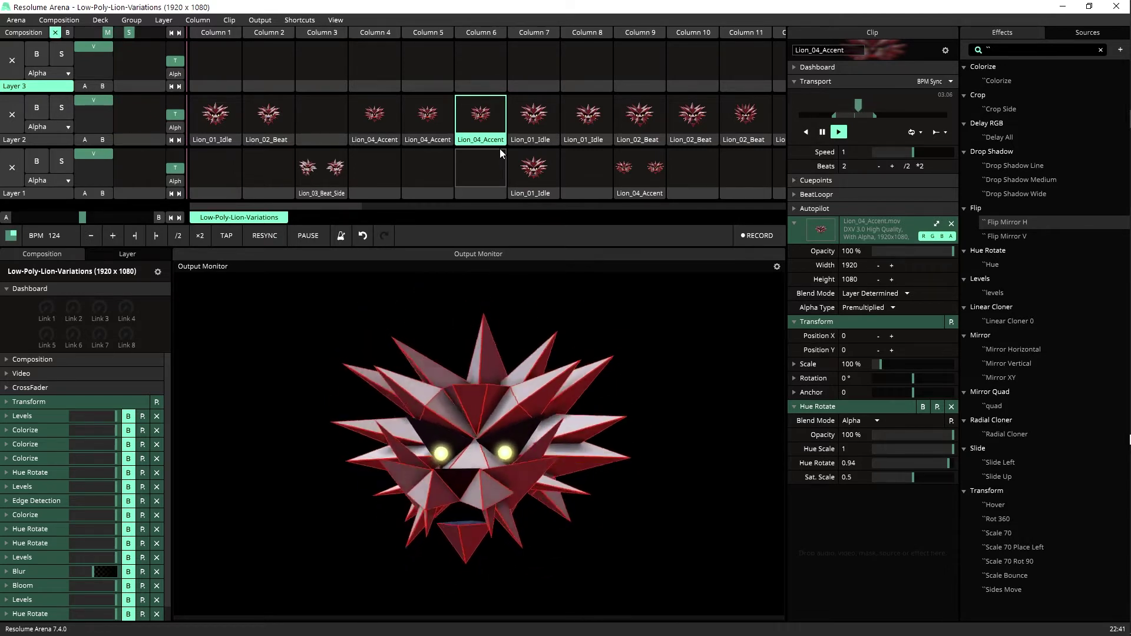
left_click(467, 144)
Put Lion_03_Beat_Side back in layer 2 column 3 and Clear the Lion_04_Accent copies in columns 5–6
left_click_drag(331, 193, 331, 136)
left_click(423, 139)
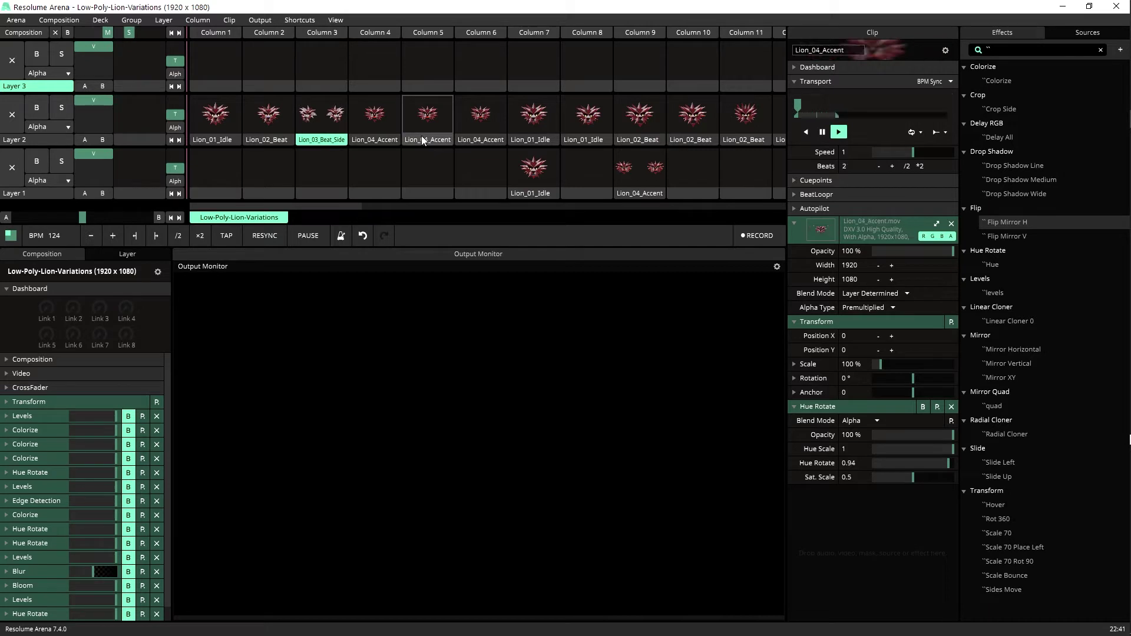
left_click(483, 140, "shift")
right_click(483, 140)
left_click(532, 390)
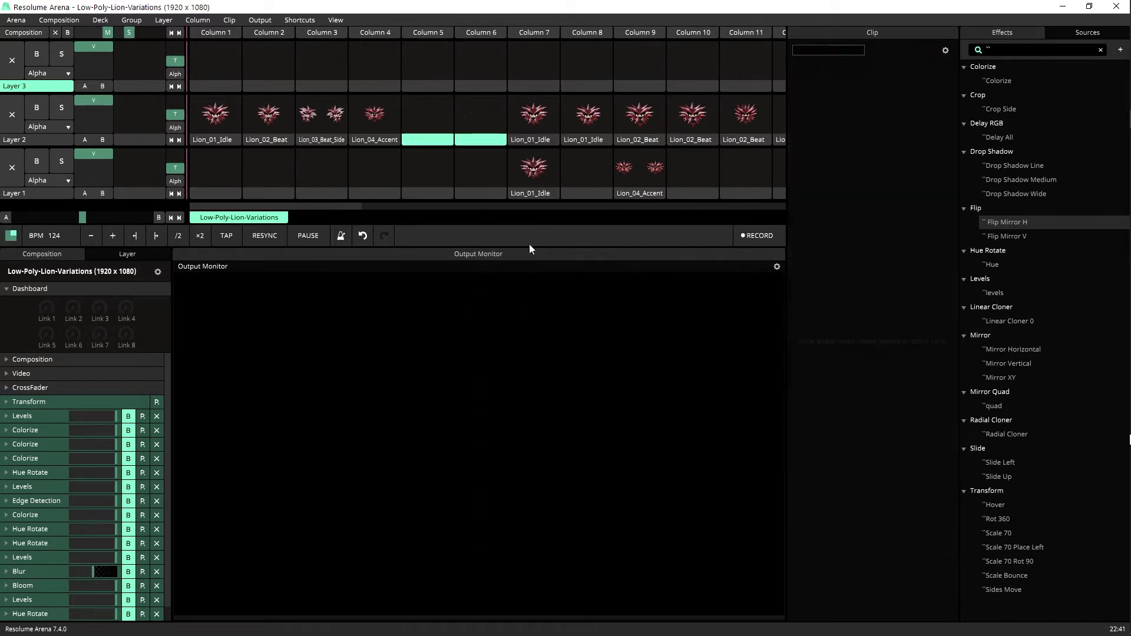
left_click_drag(340, 209, 425, 218)
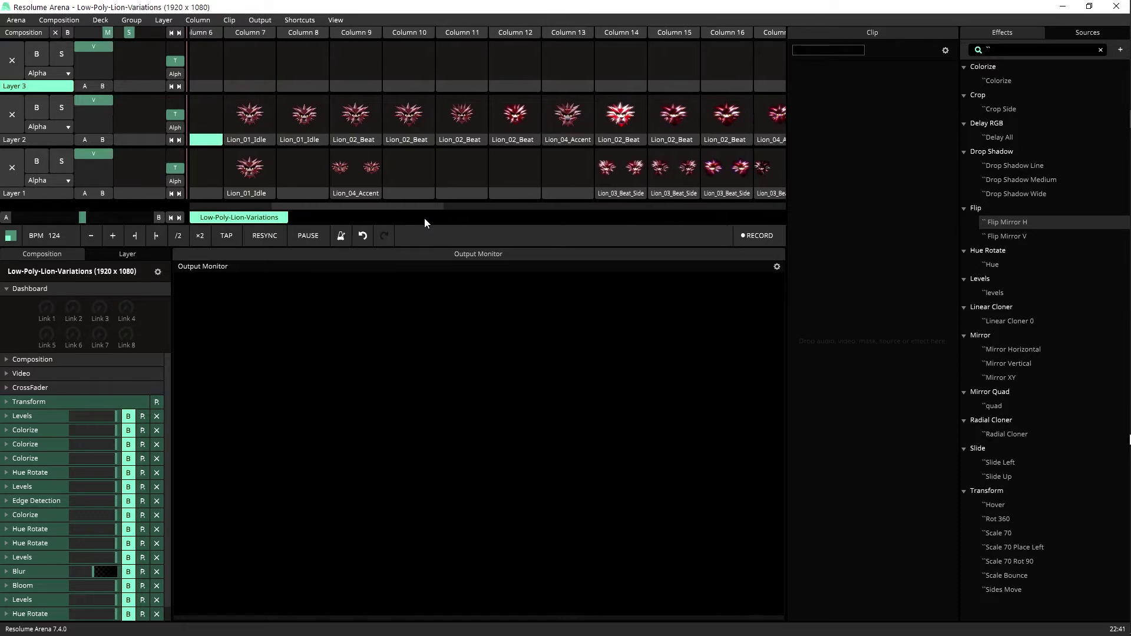
left_click(253, 118)
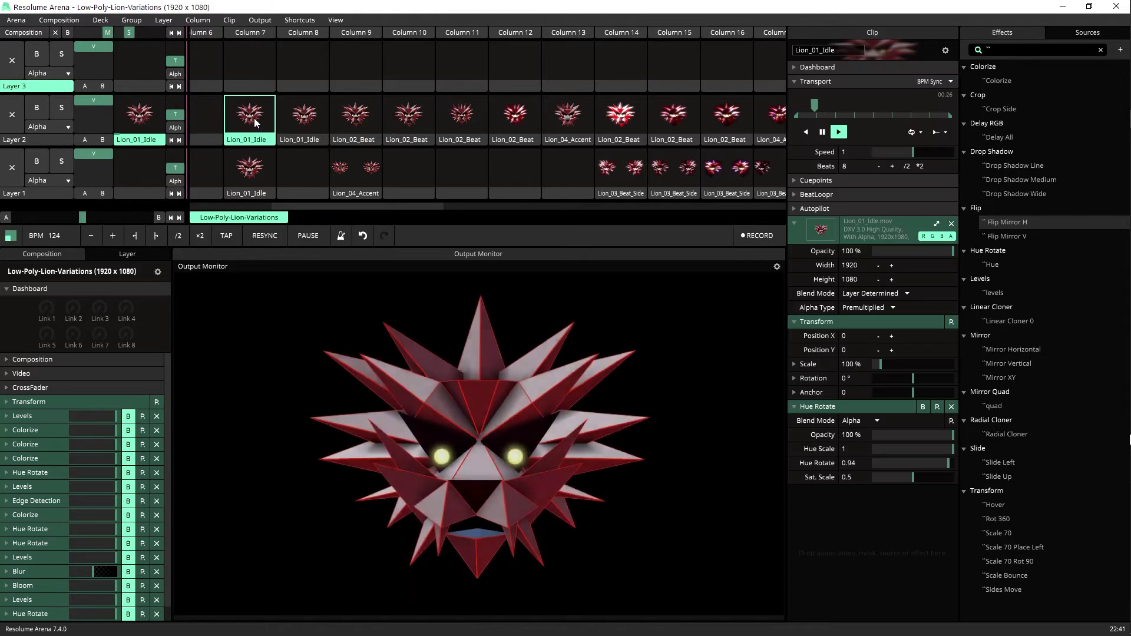
left_click(302, 120)
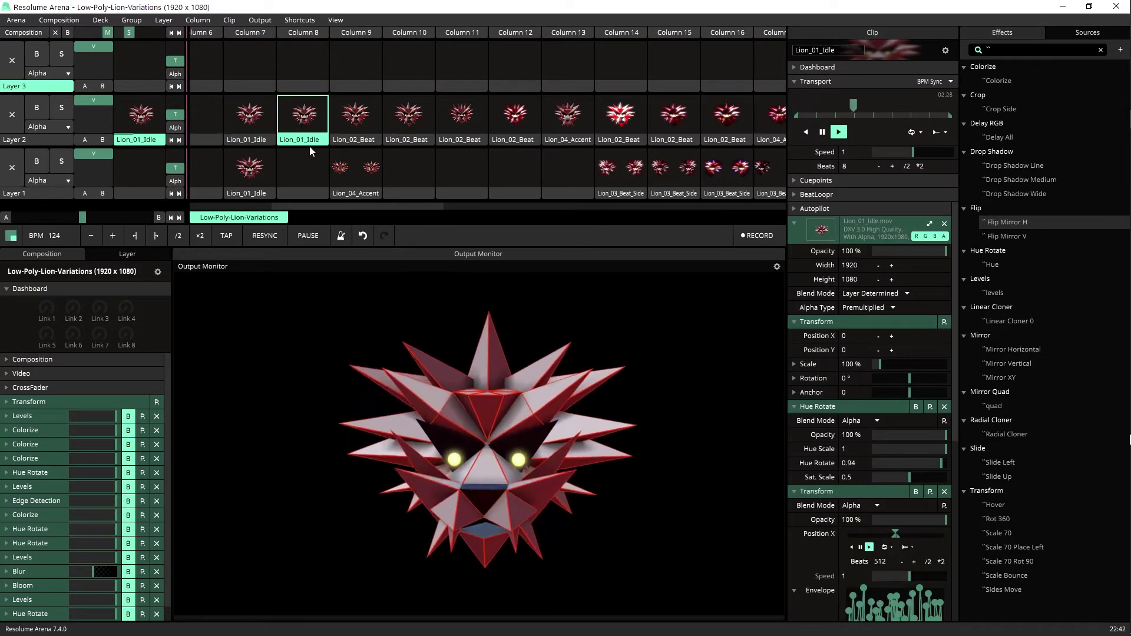
left_click(256, 122)
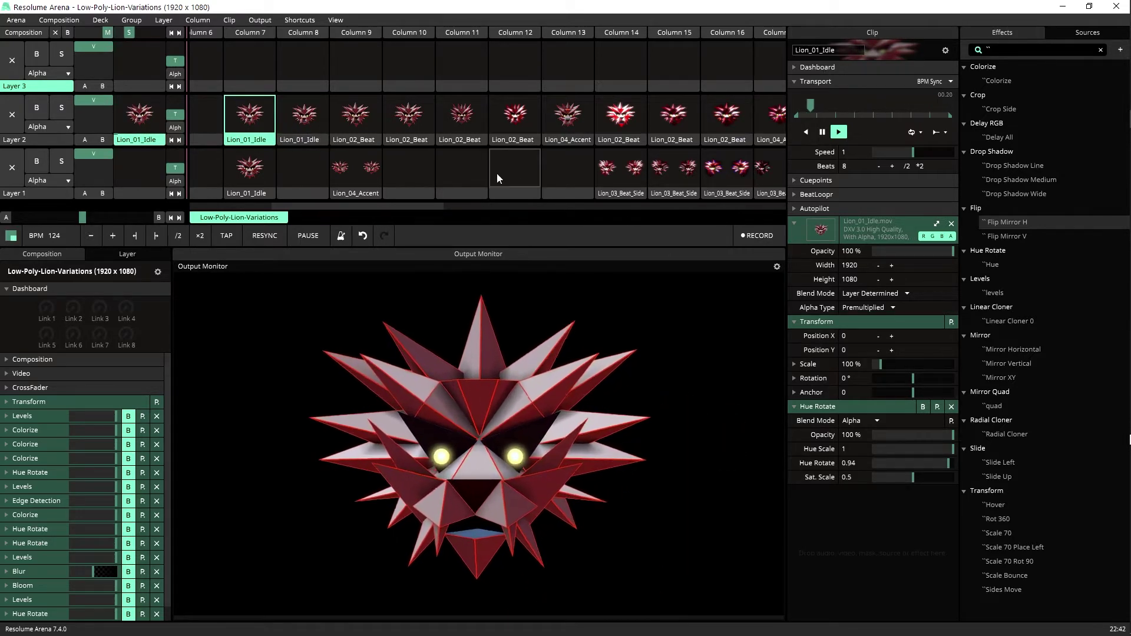
left_click(299, 120)
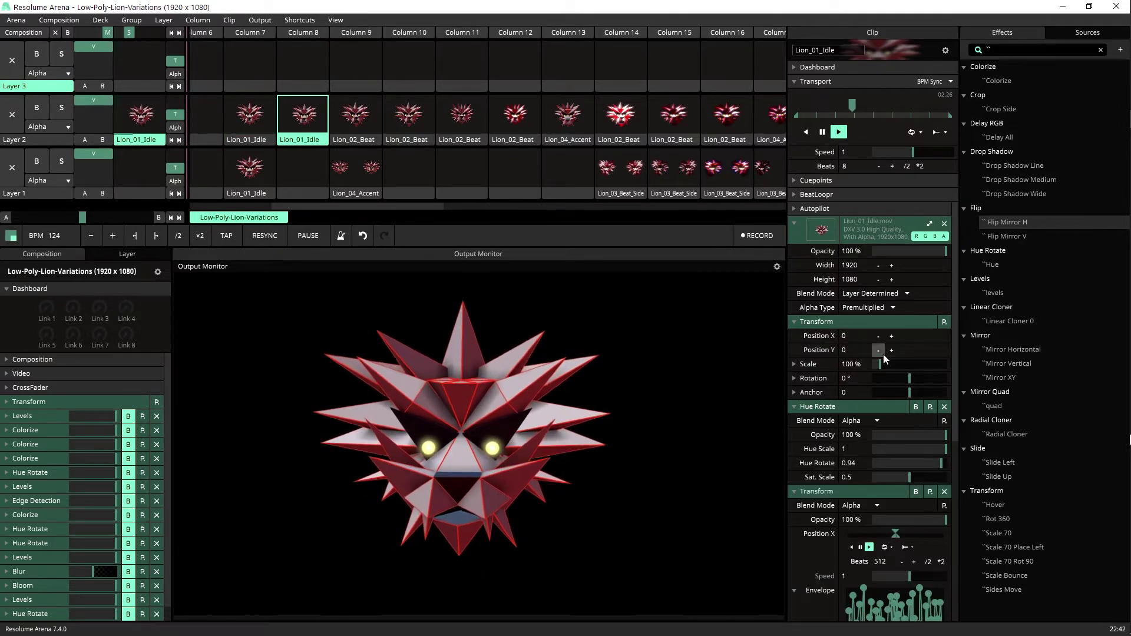
scroll(856, 506, "down", 2)
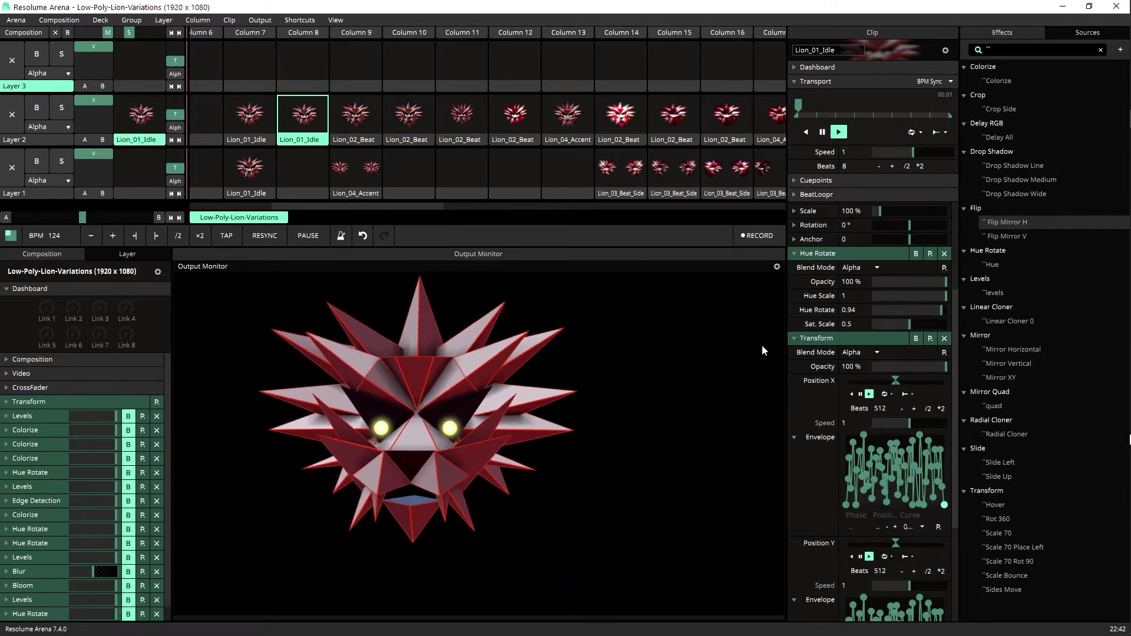
scroll(943, 391, "down", 2)
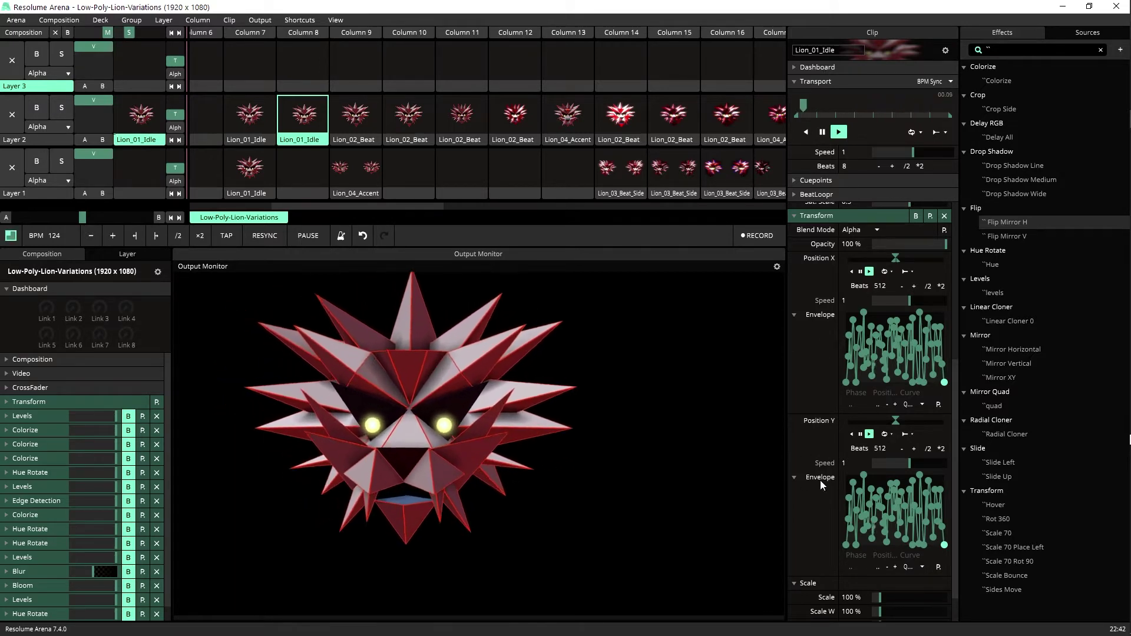
Trigger the column 9, 10 and 11 lion variations, ending on column 12's blurred Lion_02_Beat
left_click(354, 126)
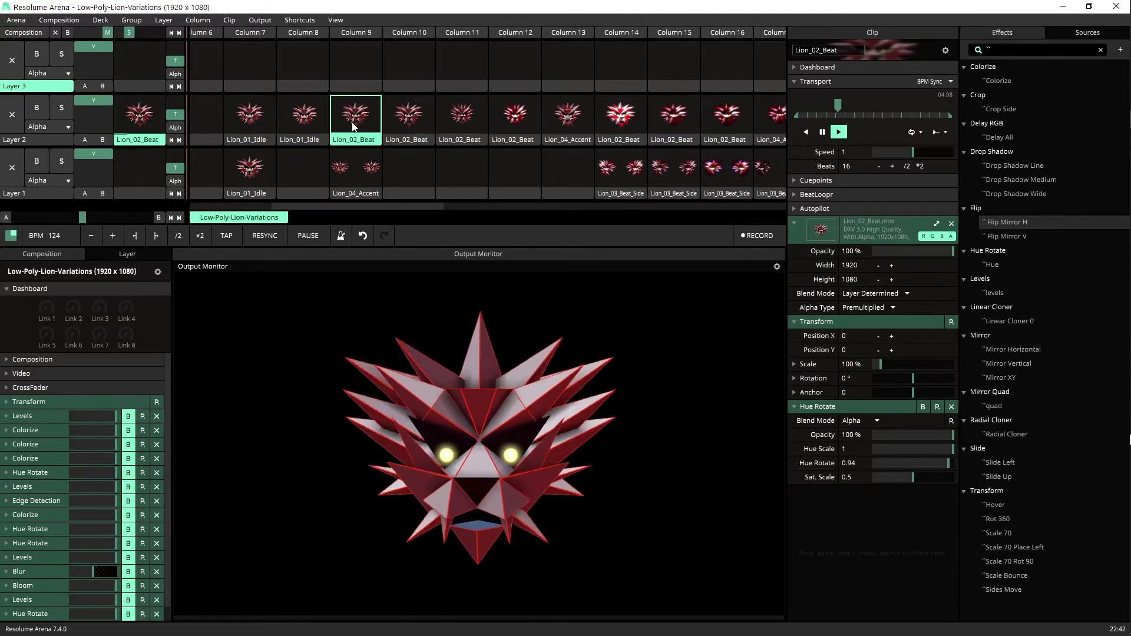
left_click(349, 176)
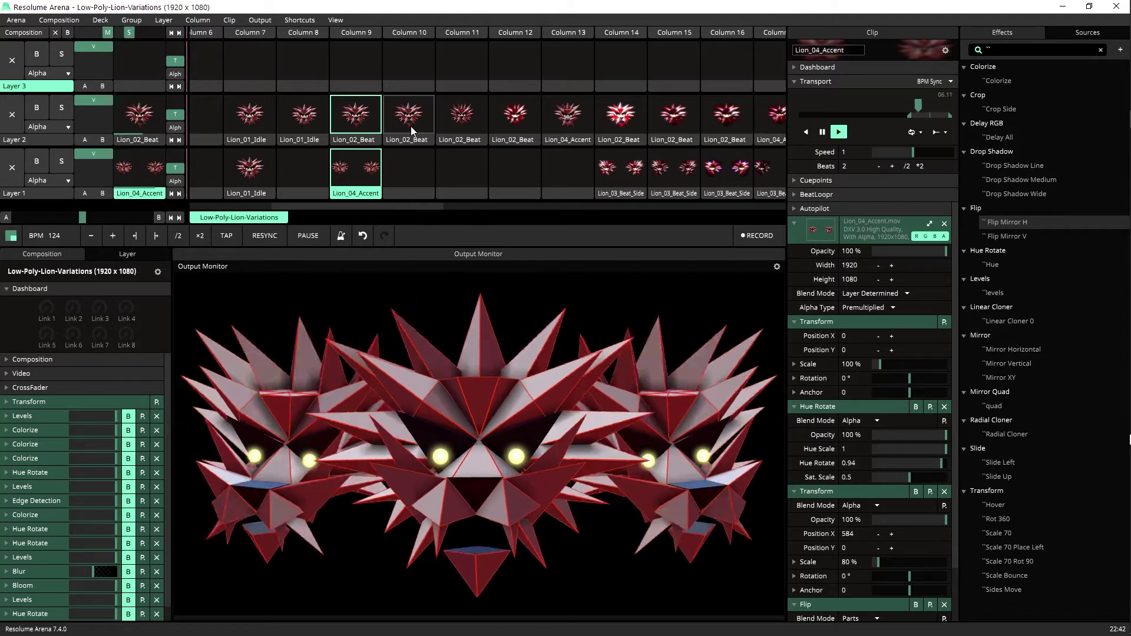
left_click(413, 117)
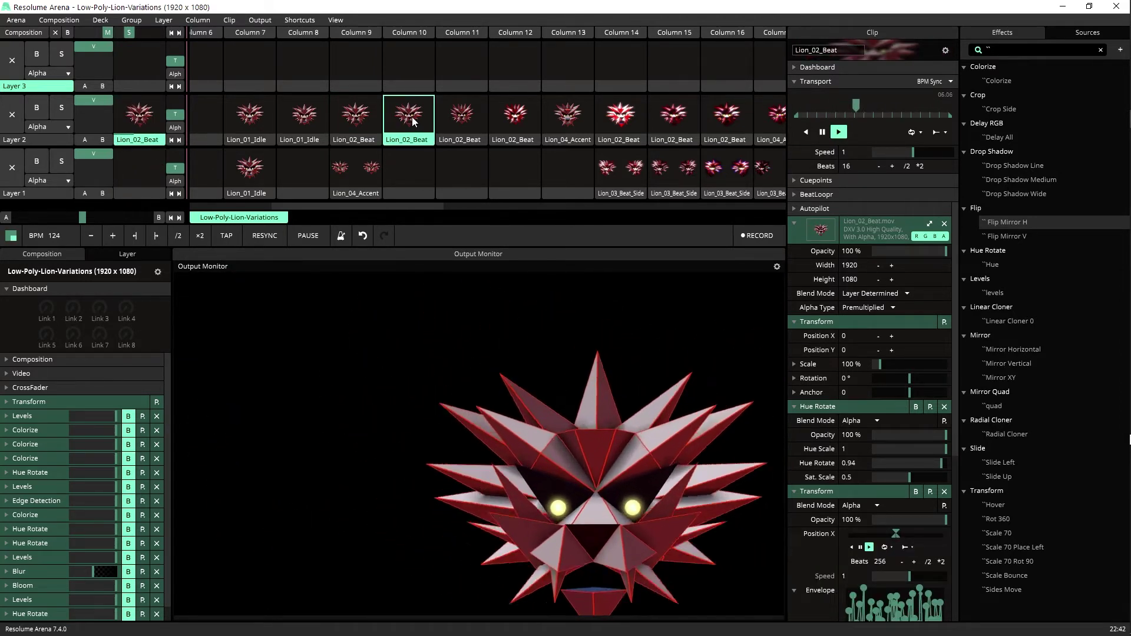
left_click(462, 115)
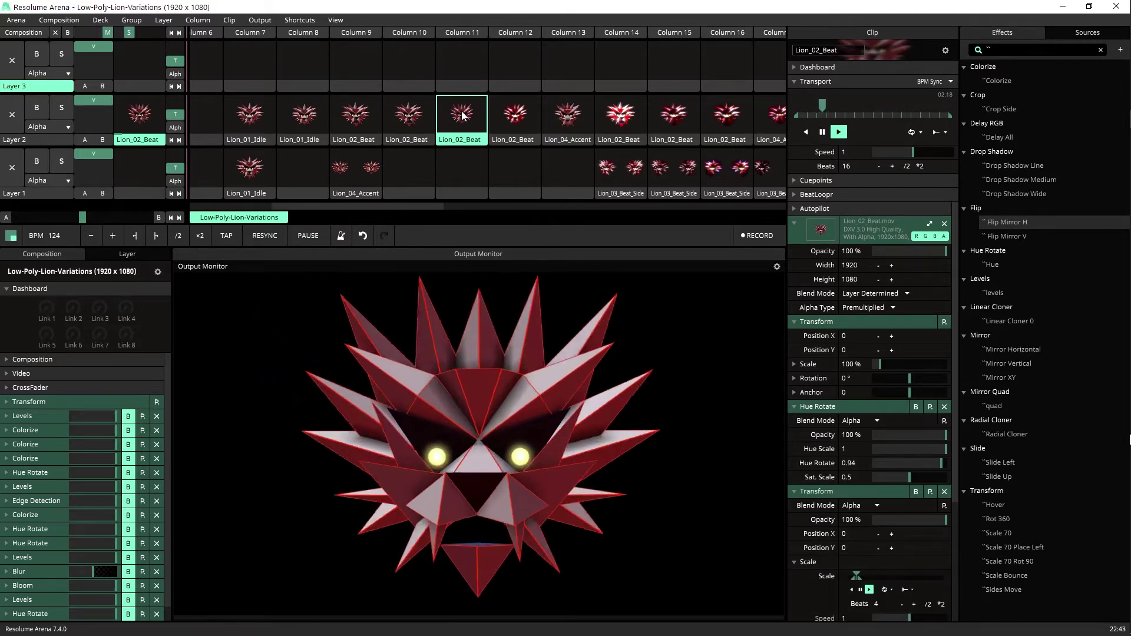
scroll(877, 471, "down", 3)
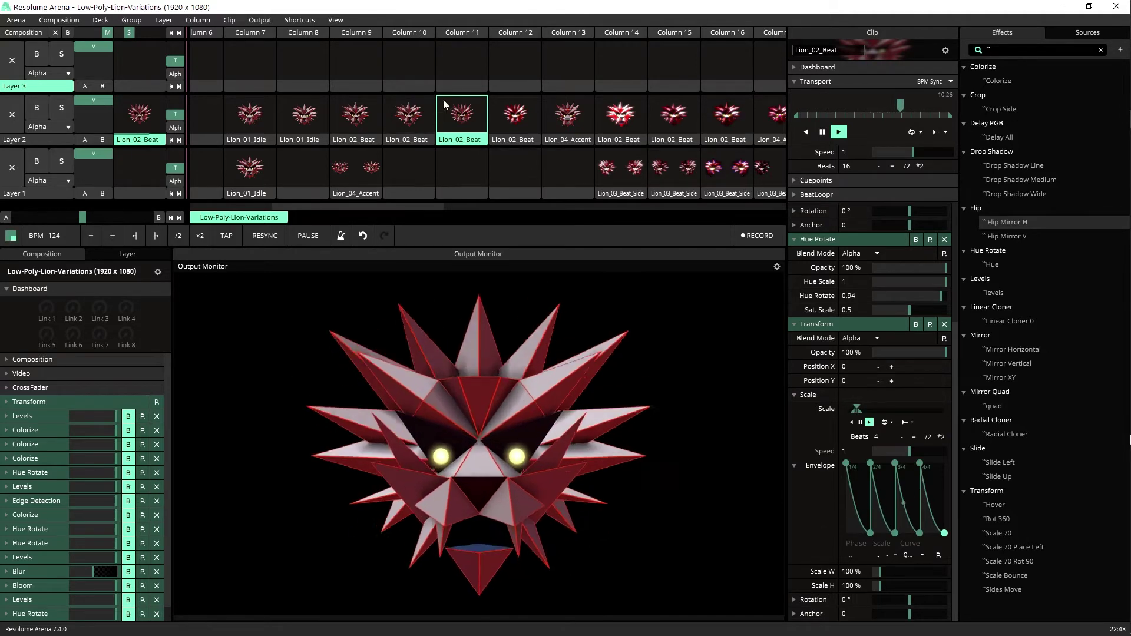
left_click(517, 114)
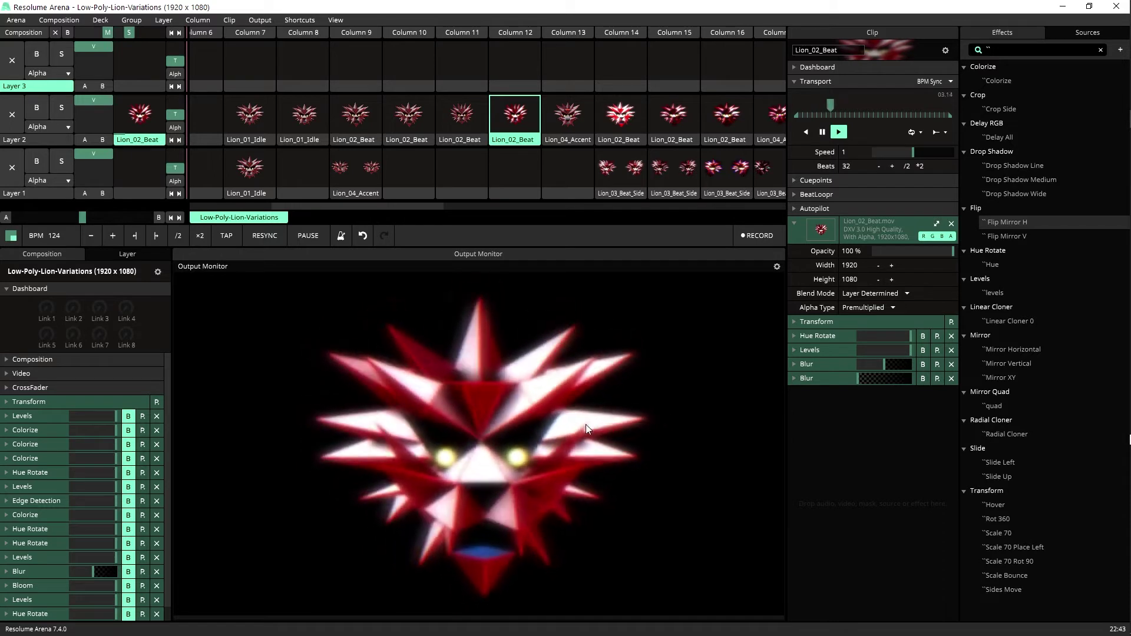
Expand the second Blur effect, then play column 13's Lion_04_Accent and column 14's glowing Lion_02_Beat
left_click(818, 378)
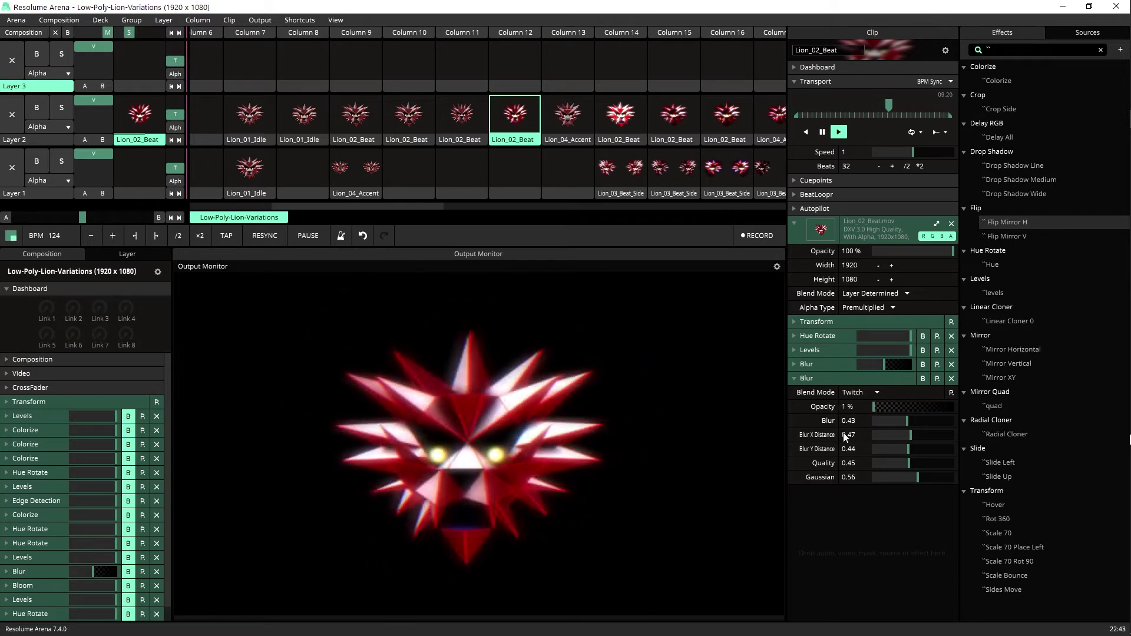
left_click(557, 129)
scroll(461, 220, "right", 2)
scroll(461, 220, "right", 1)
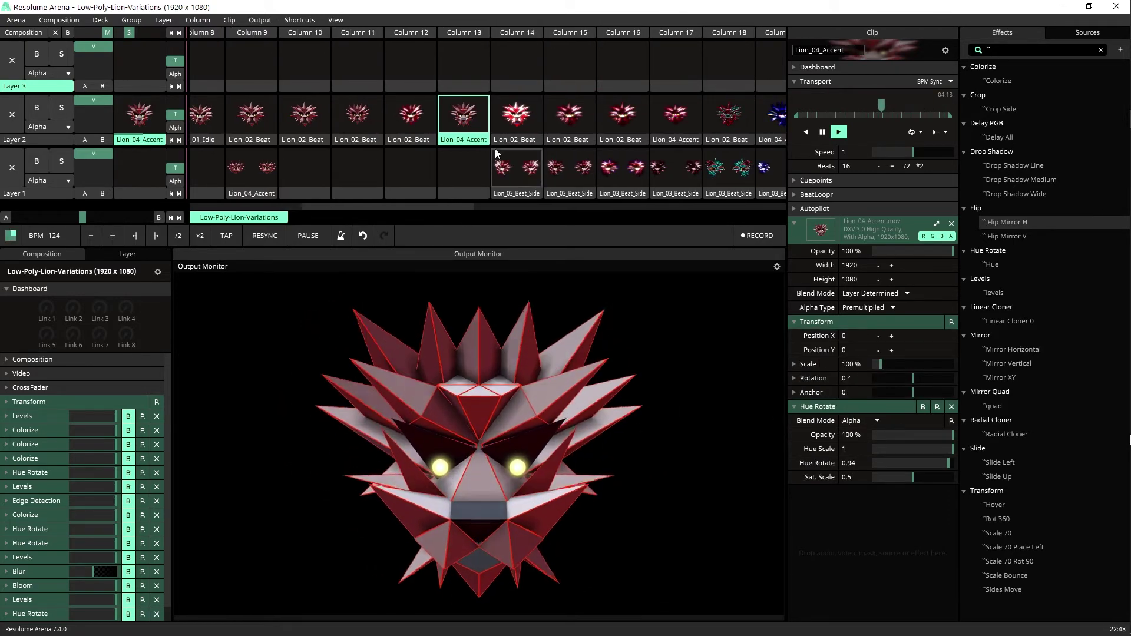
left_click(514, 120)
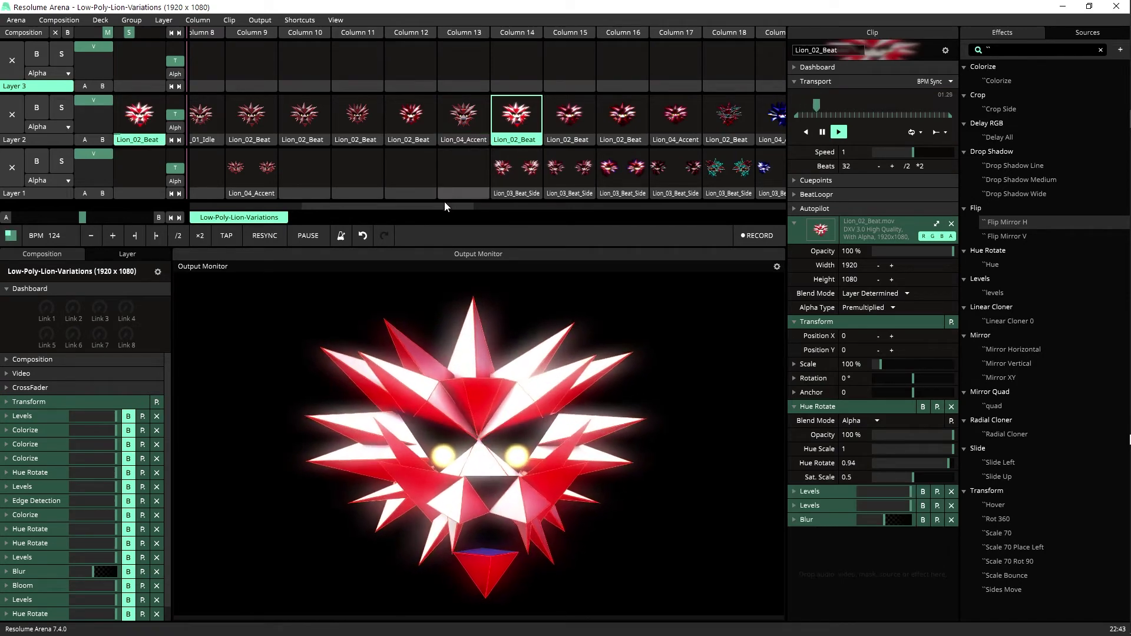
Launch columns 15 and 16, restart Lion_02_Beat and inspect Lion_03_Beat_Side's effects
left_click_drag(444, 202, 461, 210)
left_click(506, 32)
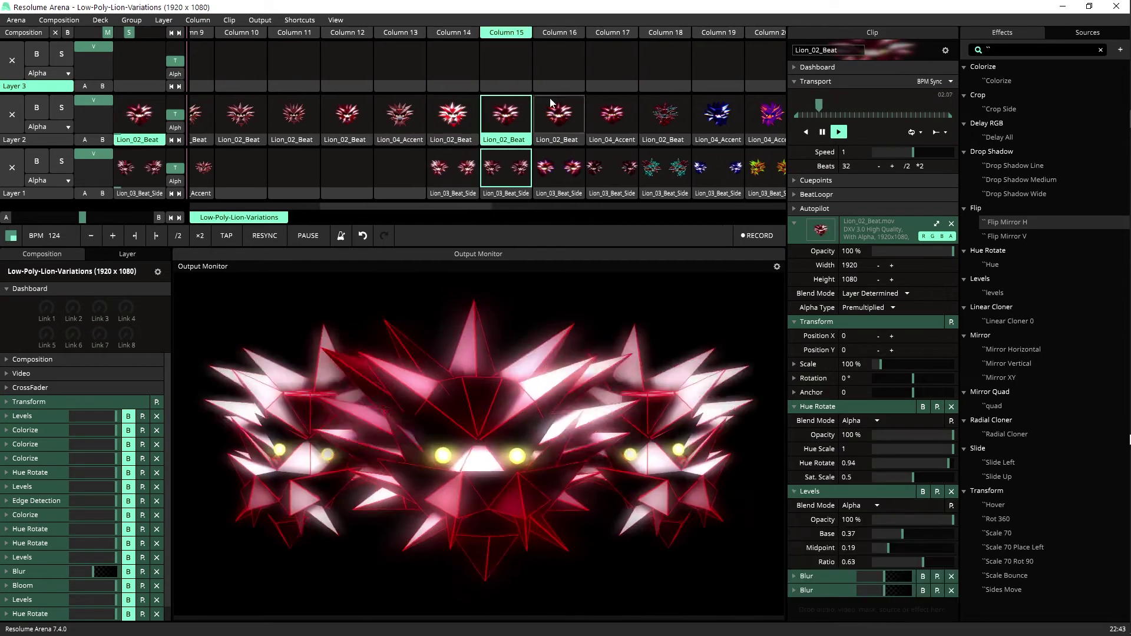
left_click(563, 34)
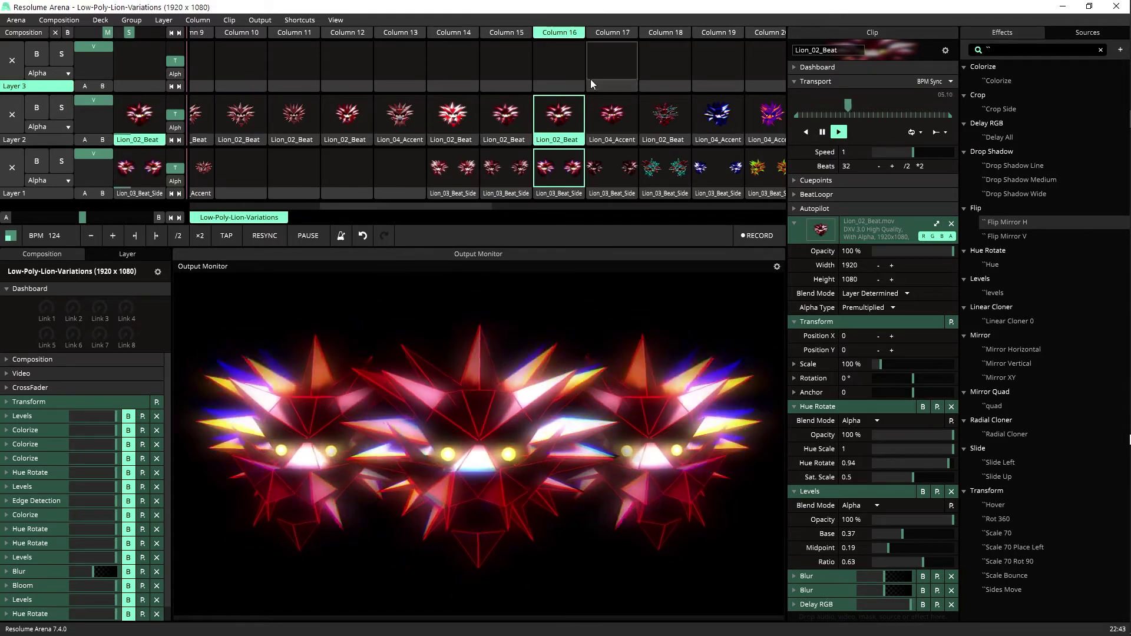
left_click(562, 122)
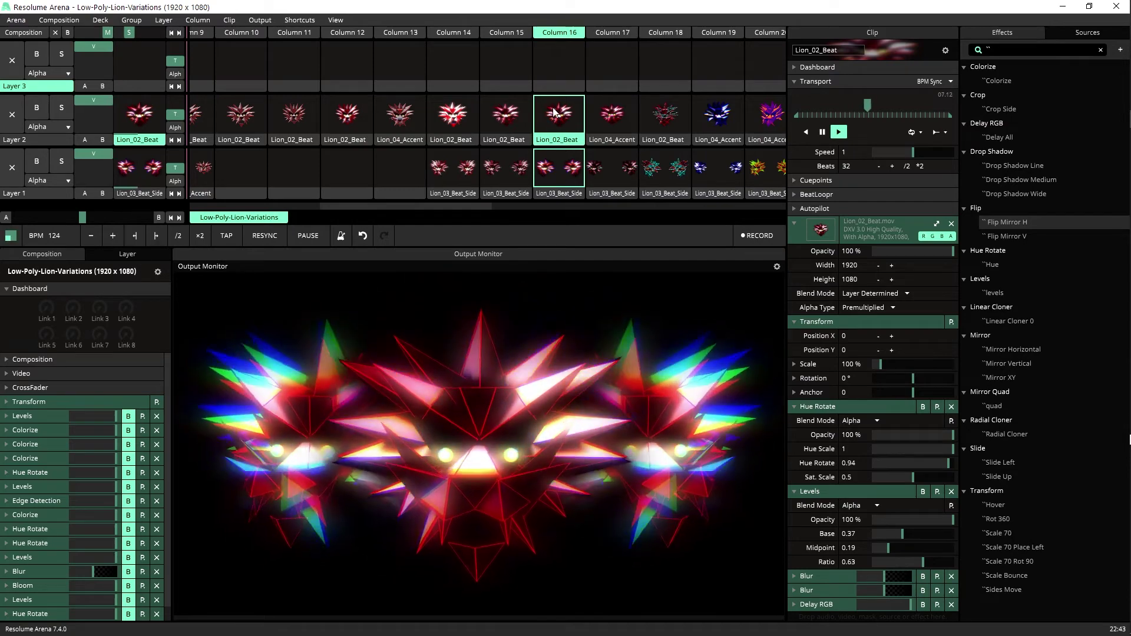
left_click(549, 190)
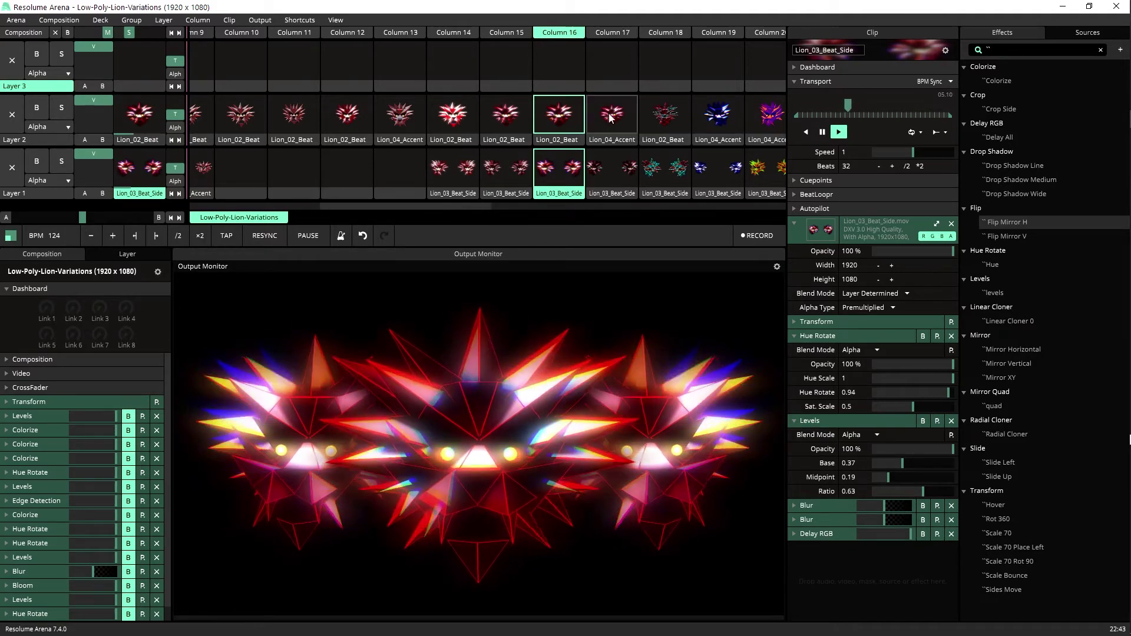
Launch column 17, then the blue triple-lion column 18 with Delay RGB
left_click(610, 33)
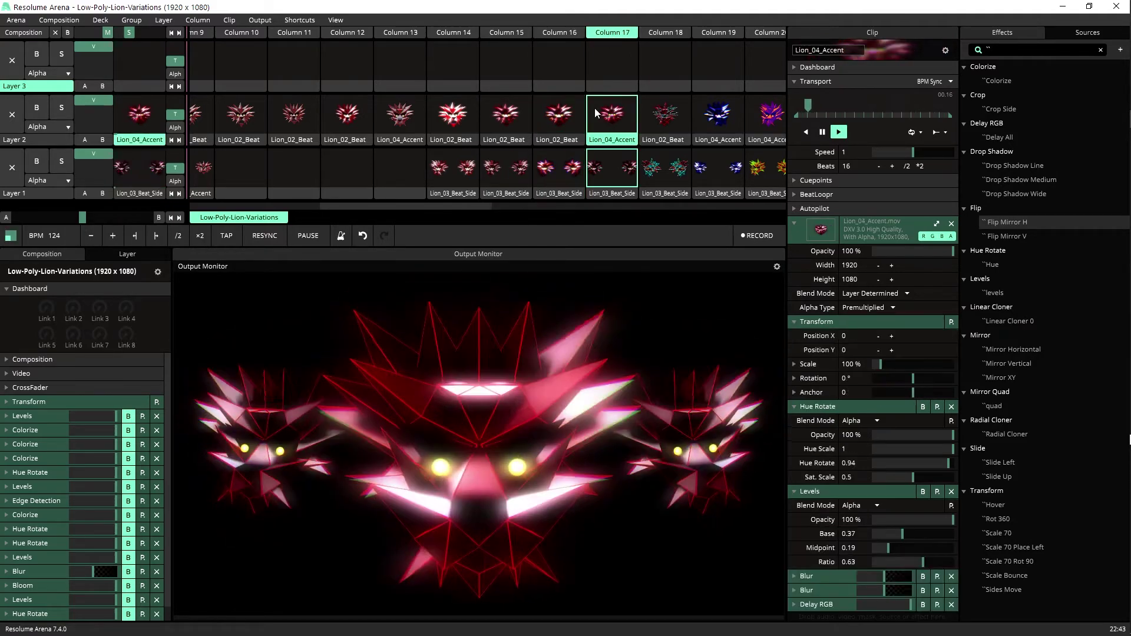
scroll(491, 154, "right", 4)
left_click(491, 154)
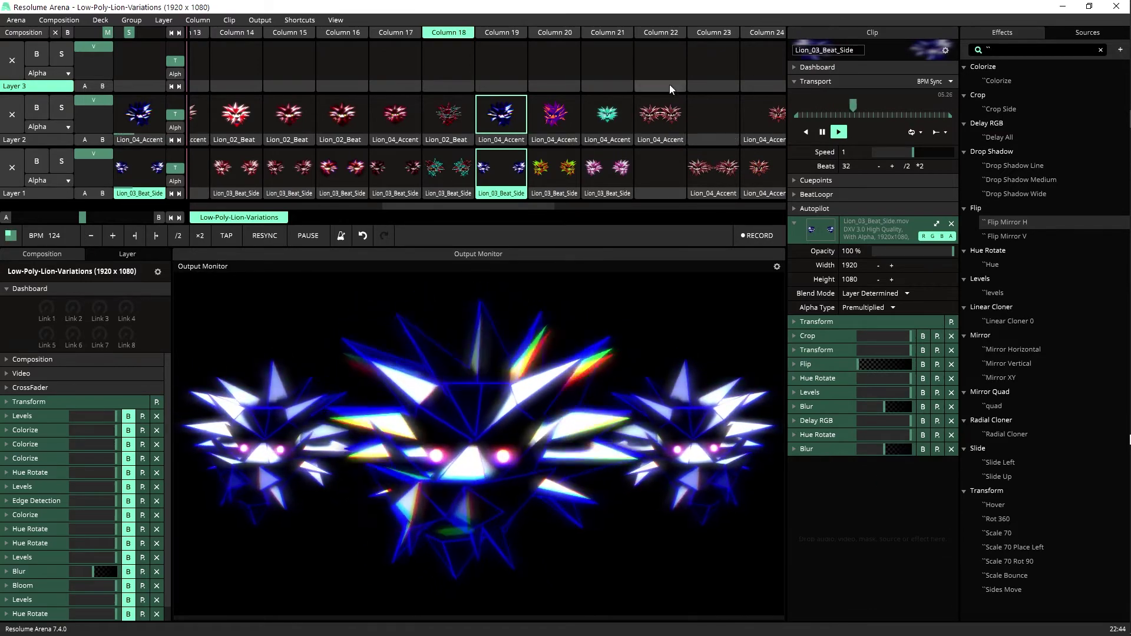
Launch the colorized column 20 and teal column 21, then column 22's mirrored red twin Lion_04_Accent
left_click(554, 33)
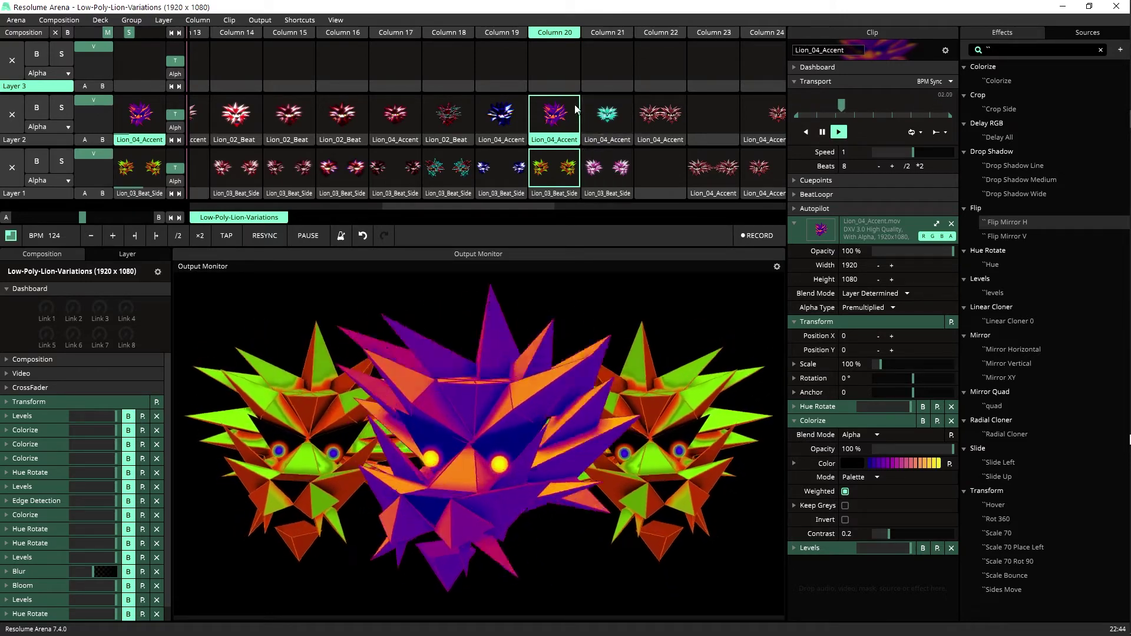
left_click(609, 31)
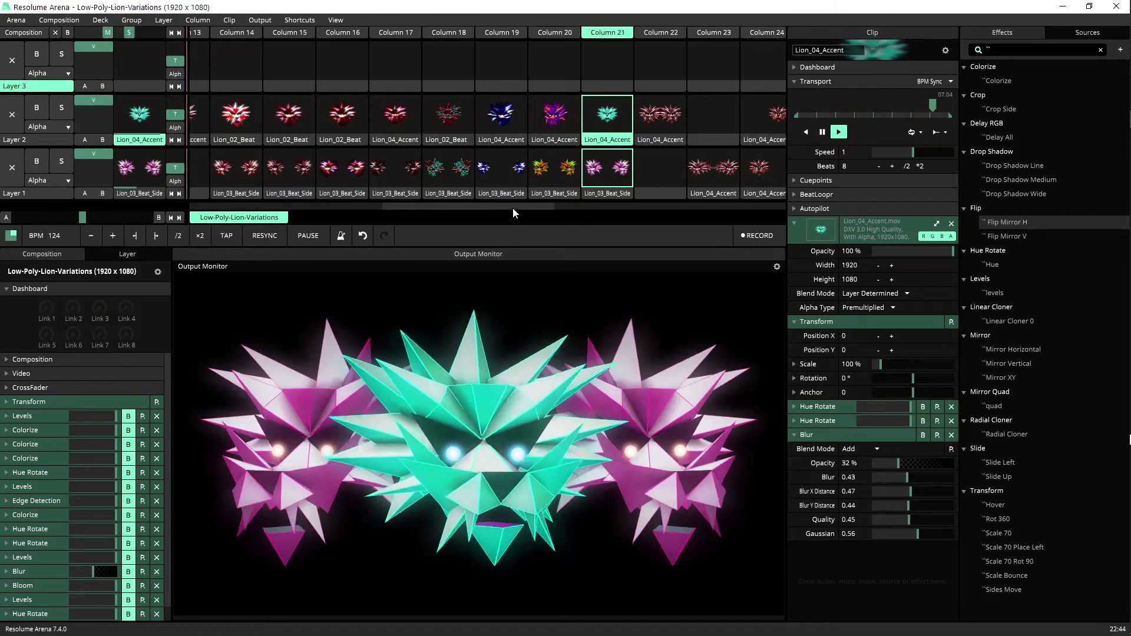
left_click_drag(512, 207, 561, 216)
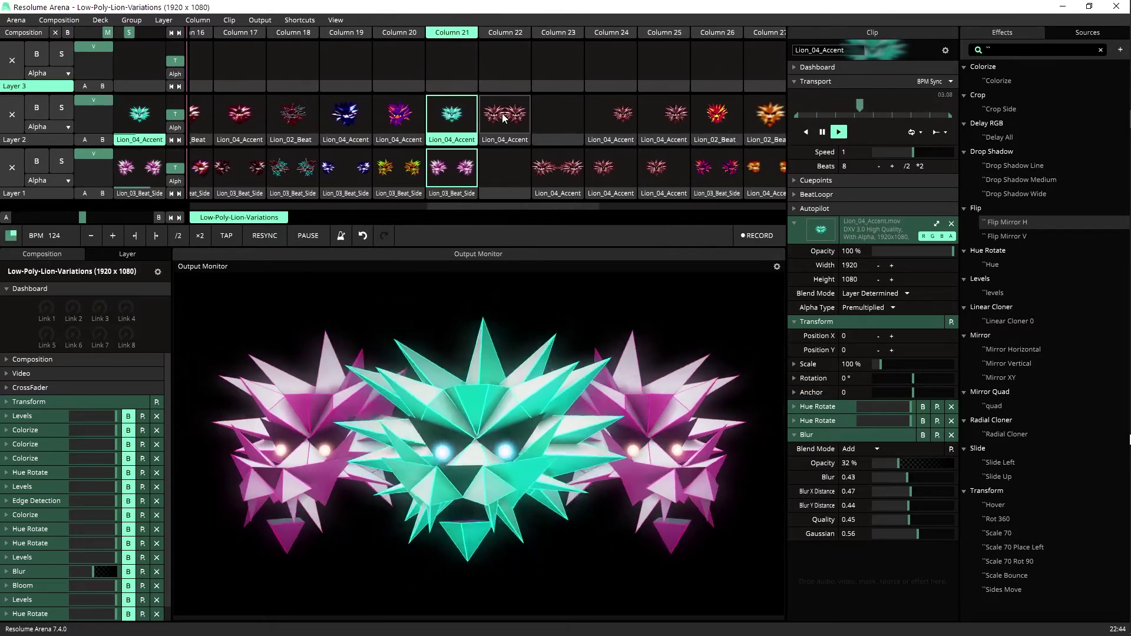
left_click(502, 117)
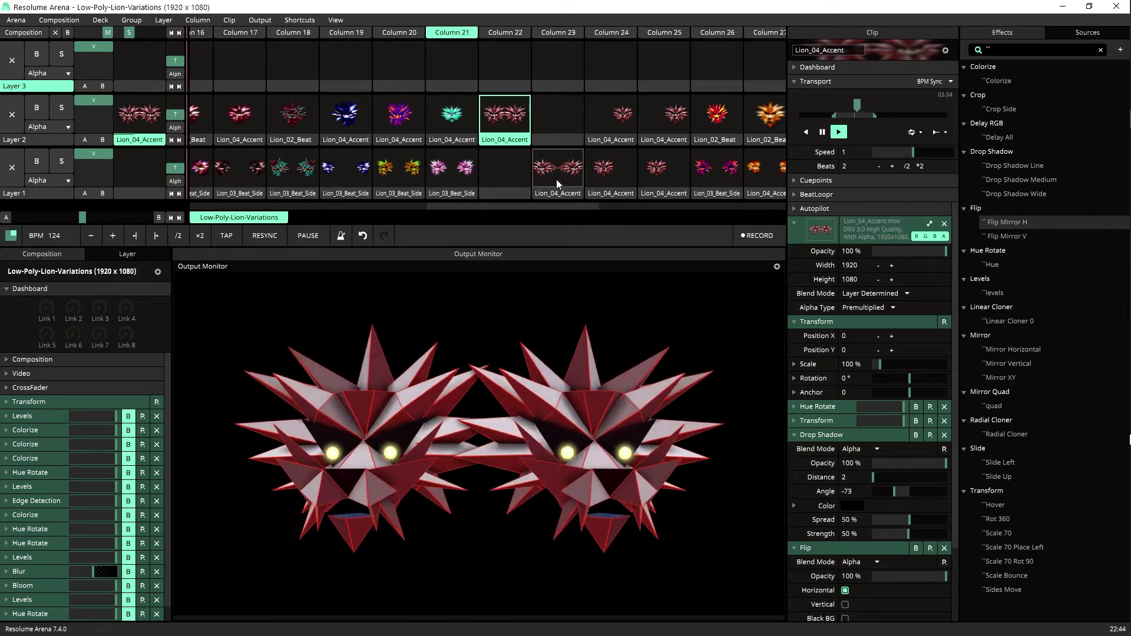
left_click(556, 175)
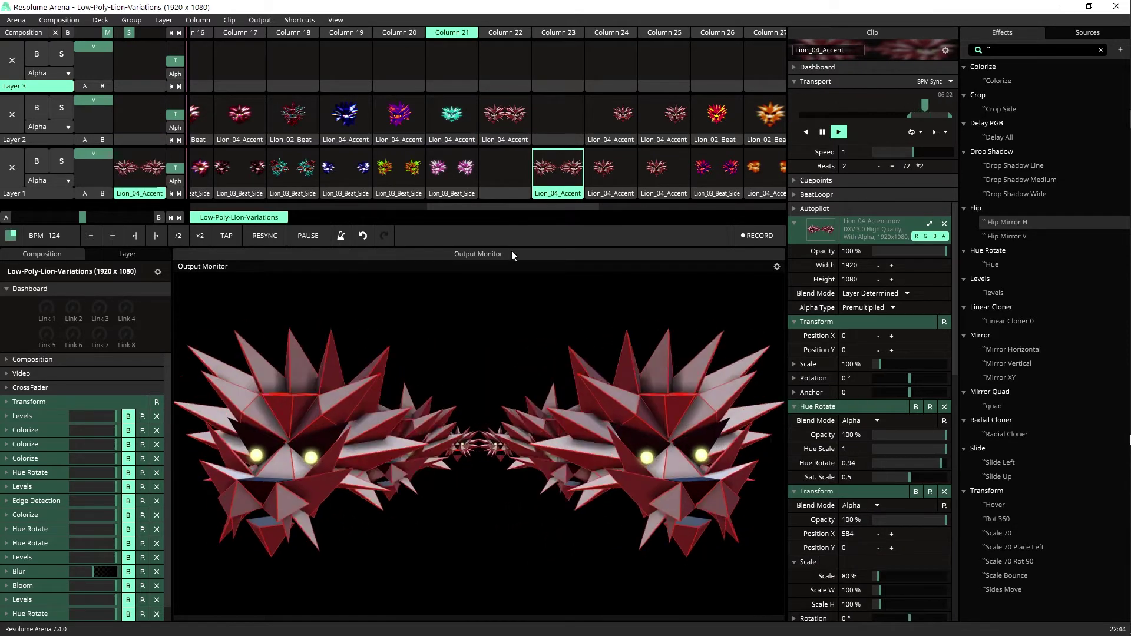
scroll(871, 462, "down", 5)
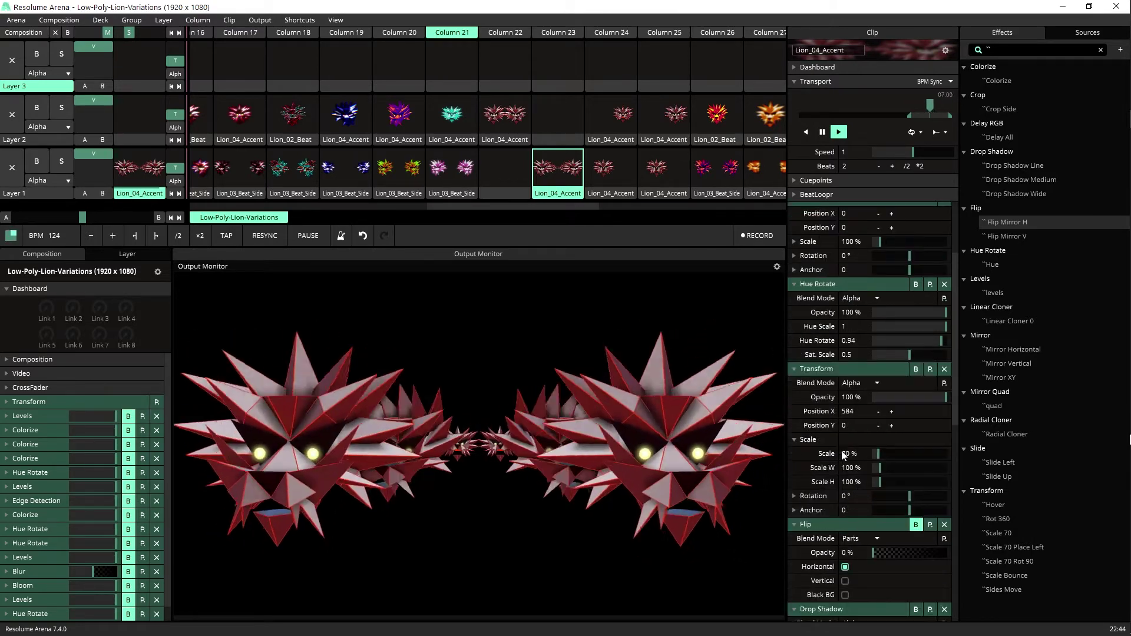
scroll(832, 451, "up", 5)
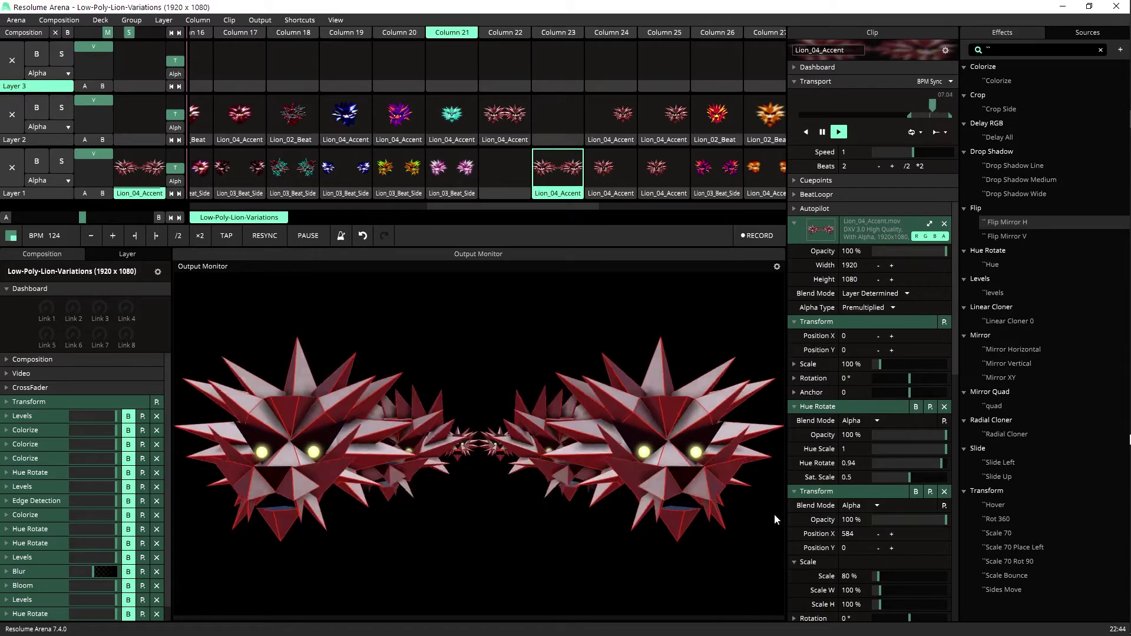
scroll(825, 499, "down", 18)
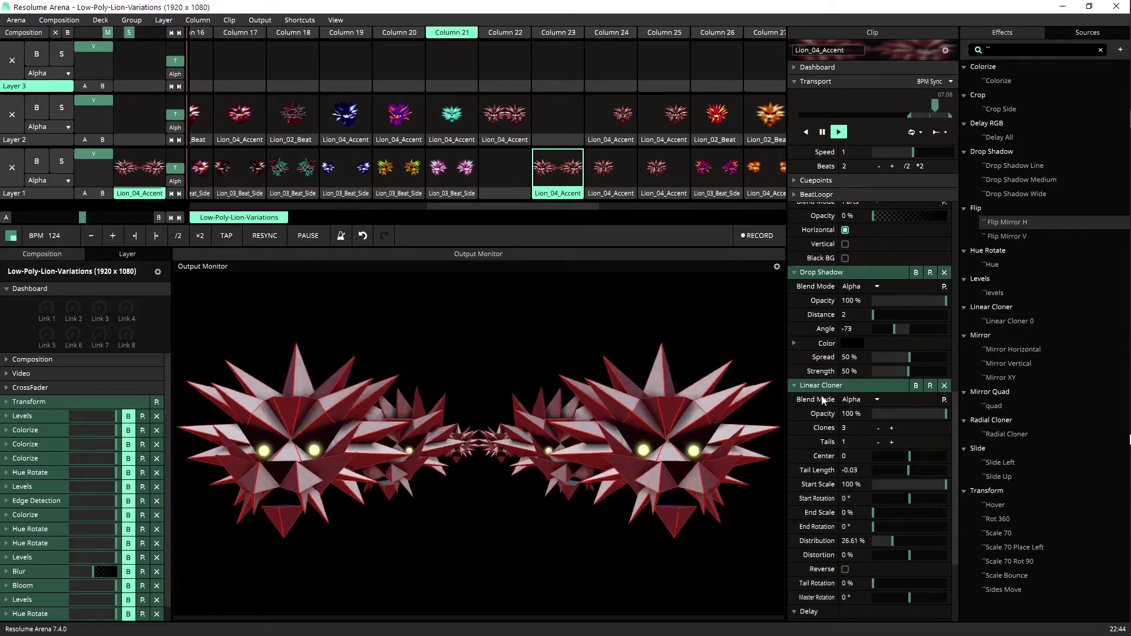
scroll(845, 472, "down", 5)
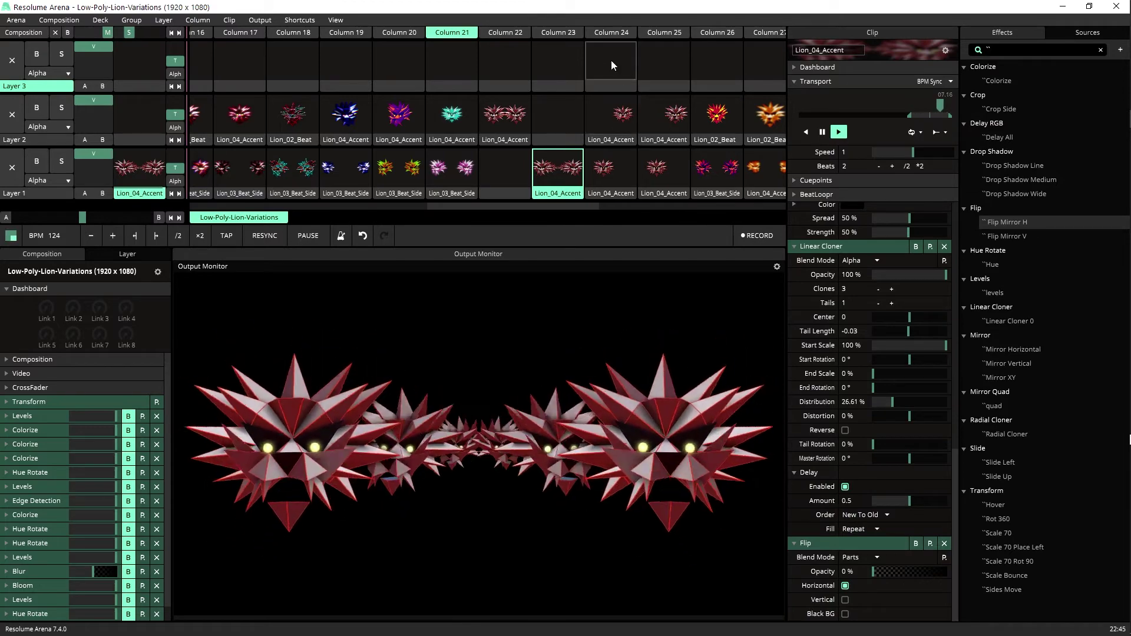
Preview the Column 24 and 25 lion pairs, checking each Layer 1 clip's Position X, then launch Column 26
left_click(615, 32)
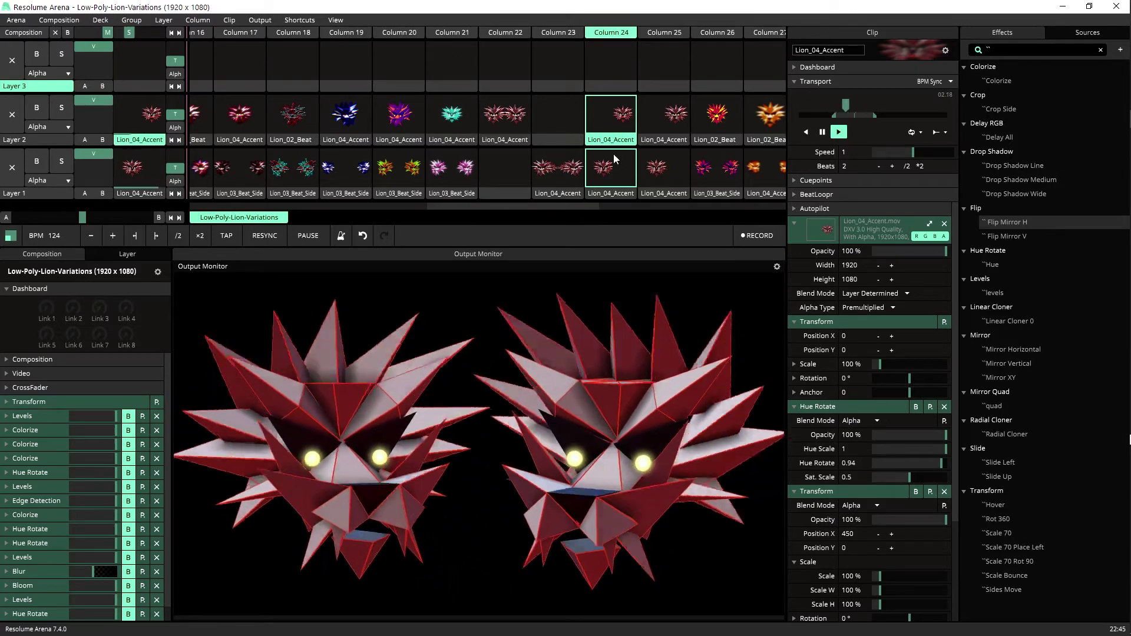
left_click(613, 164)
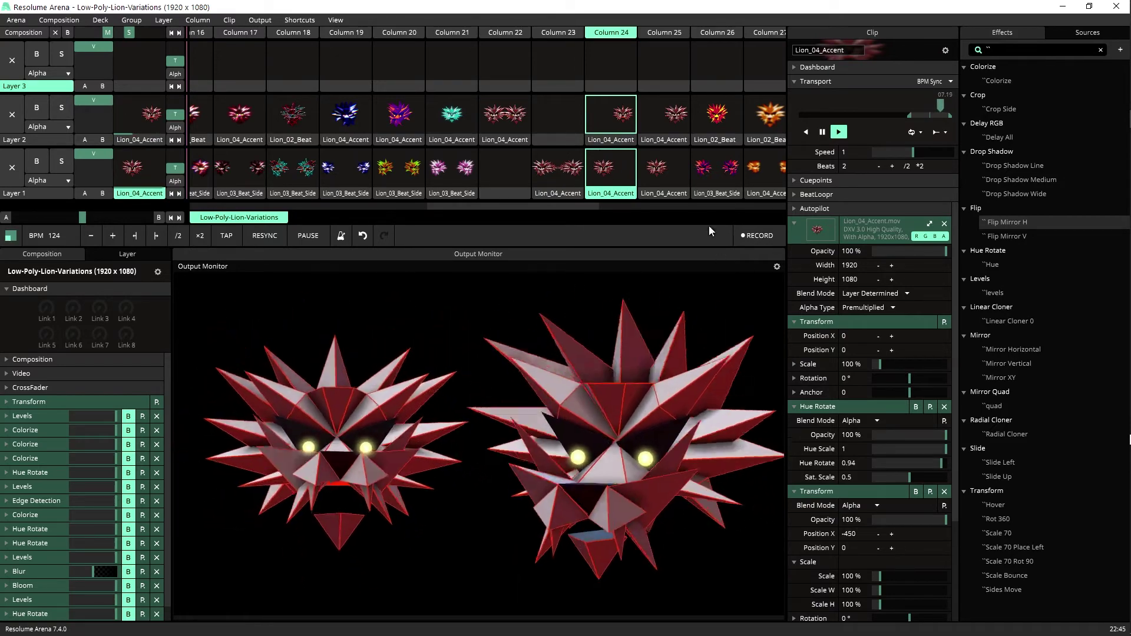
left_click(658, 34)
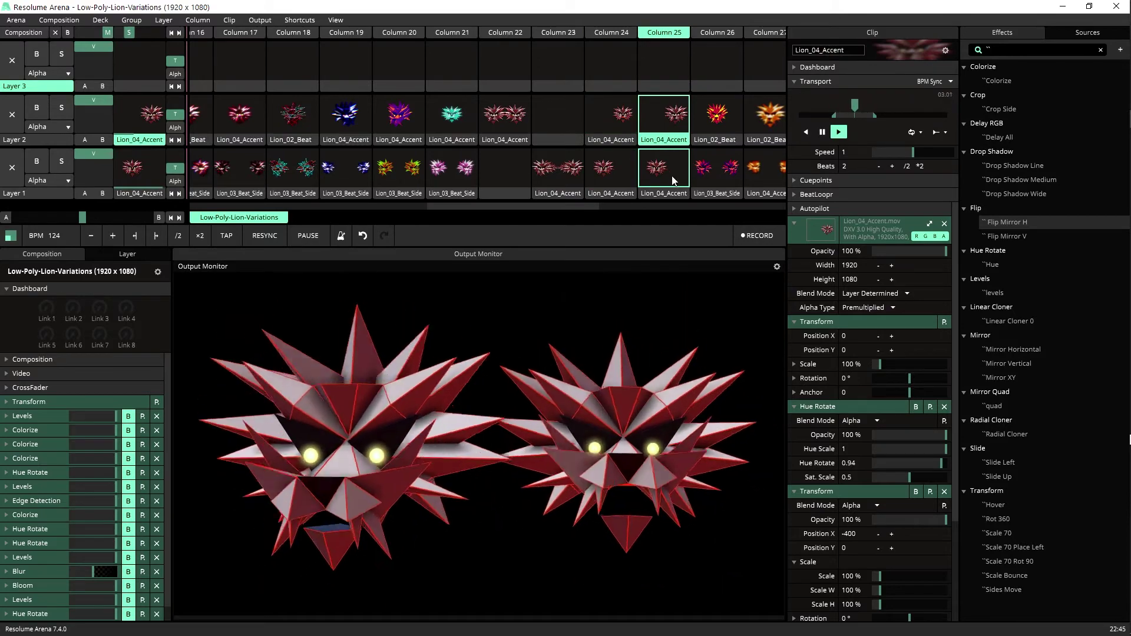
left_click(657, 171)
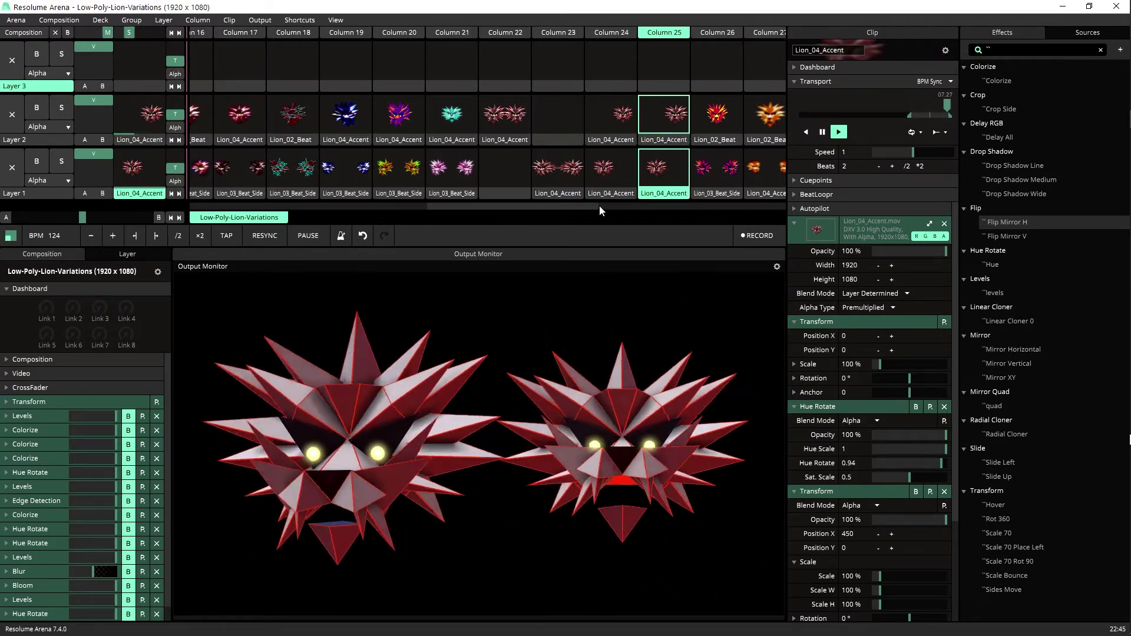
left_click_drag(598, 205, 665, 206)
left_click(487, 37)
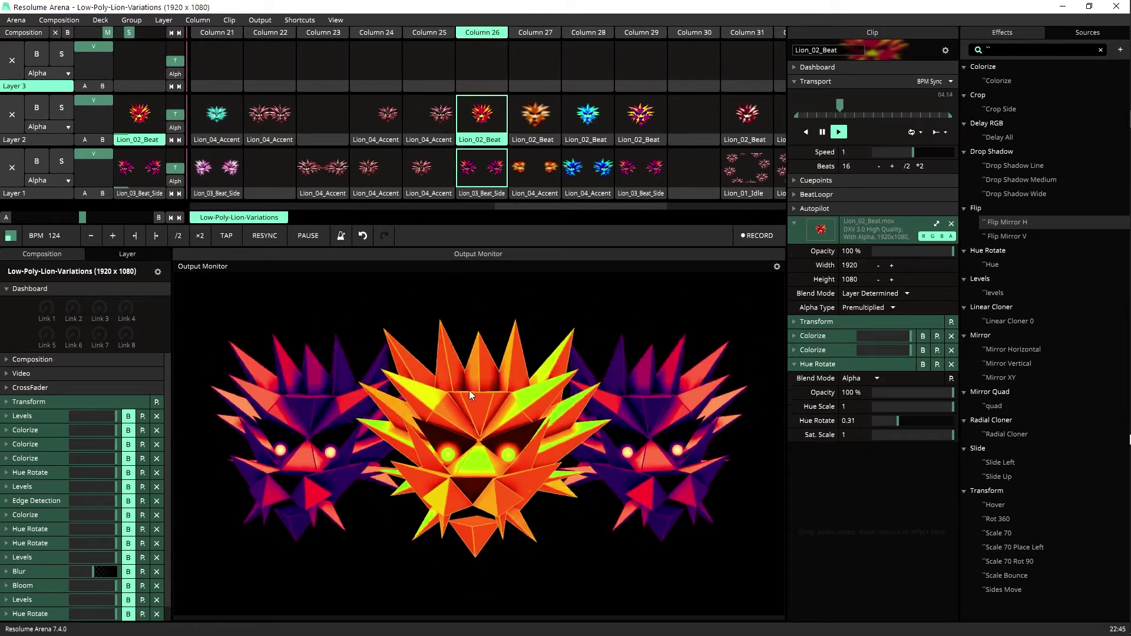
Expand the second Colorize effect, play Columns 27, 28 and 29 in turn, then stop Layer 2
left_click(836, 351)
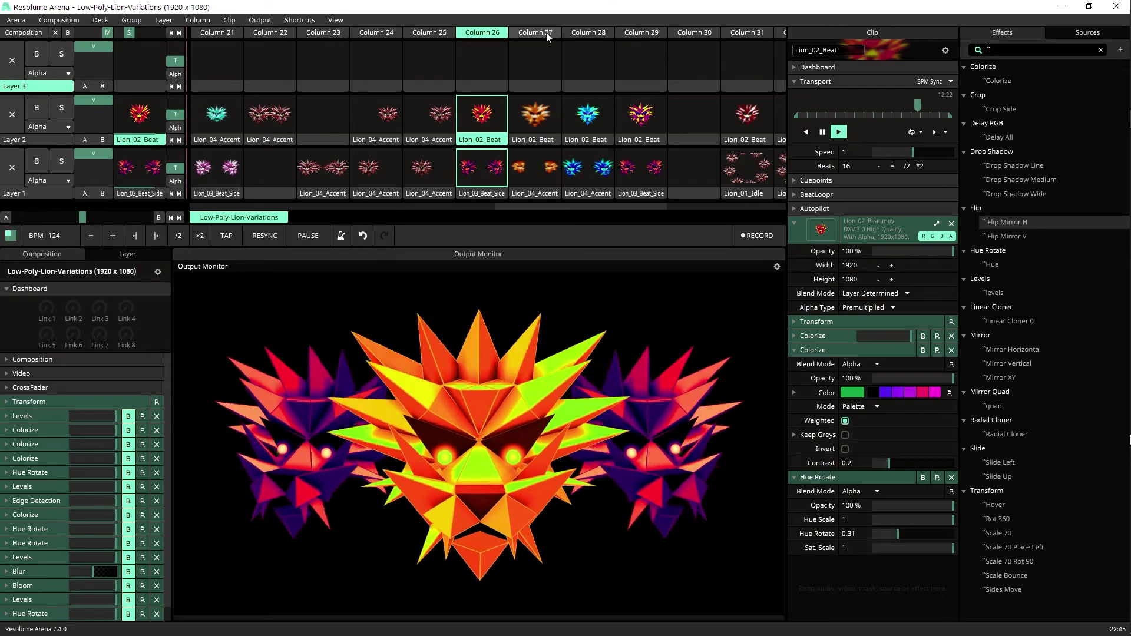
left_click(542, 30)
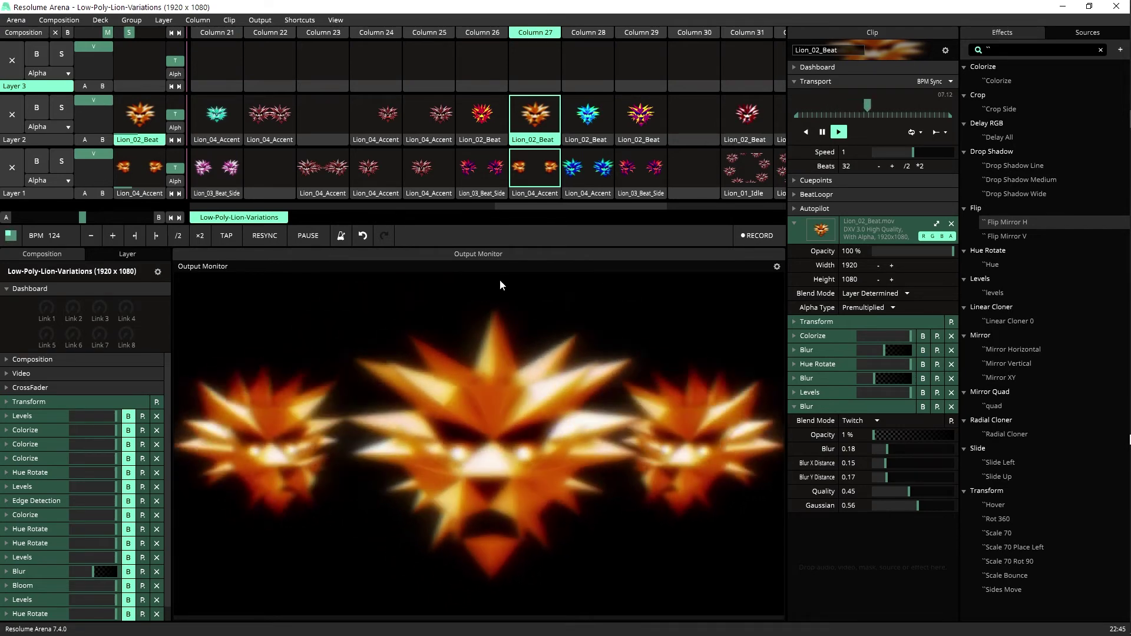
left_click_drag(594, 204, 630, 214)
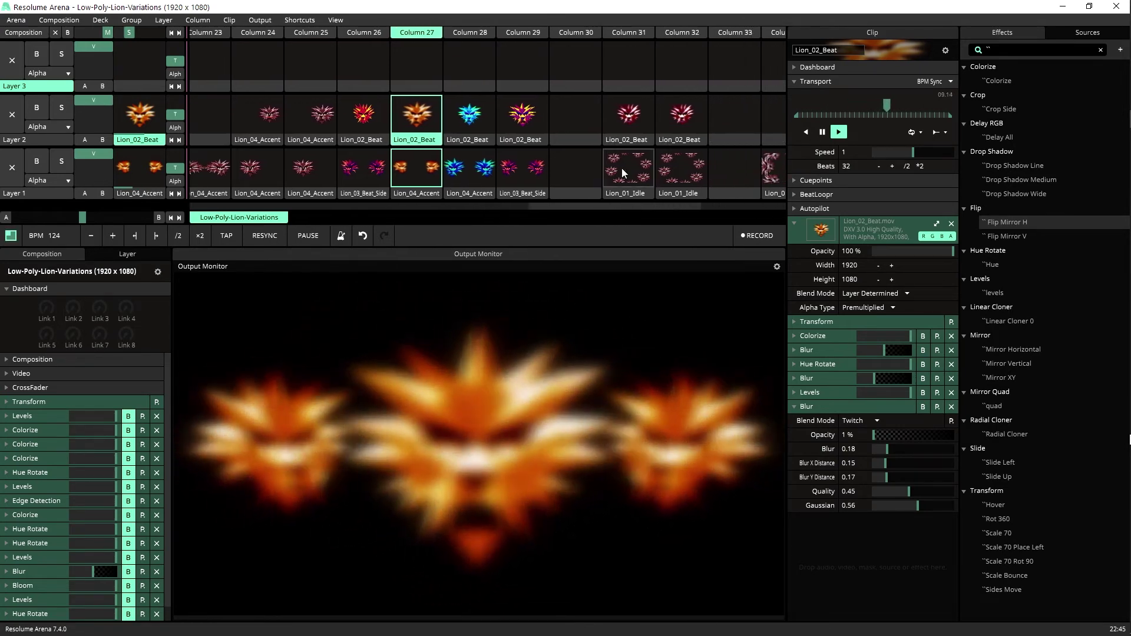
left_click(480, 33)
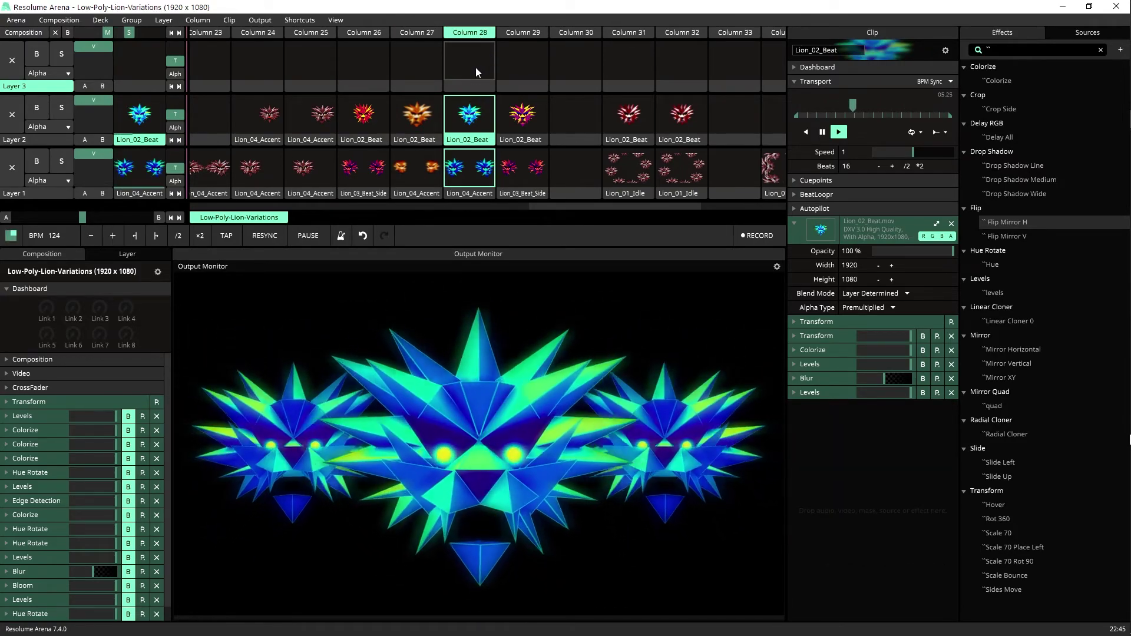
left_click(521, 29)
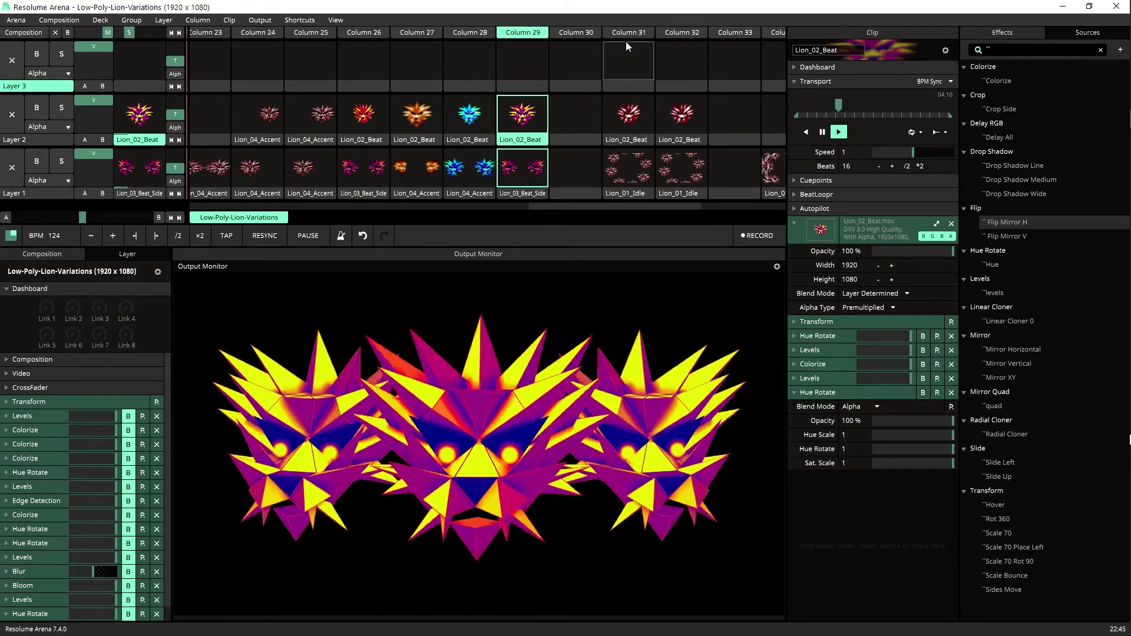
left_click(595, 122)
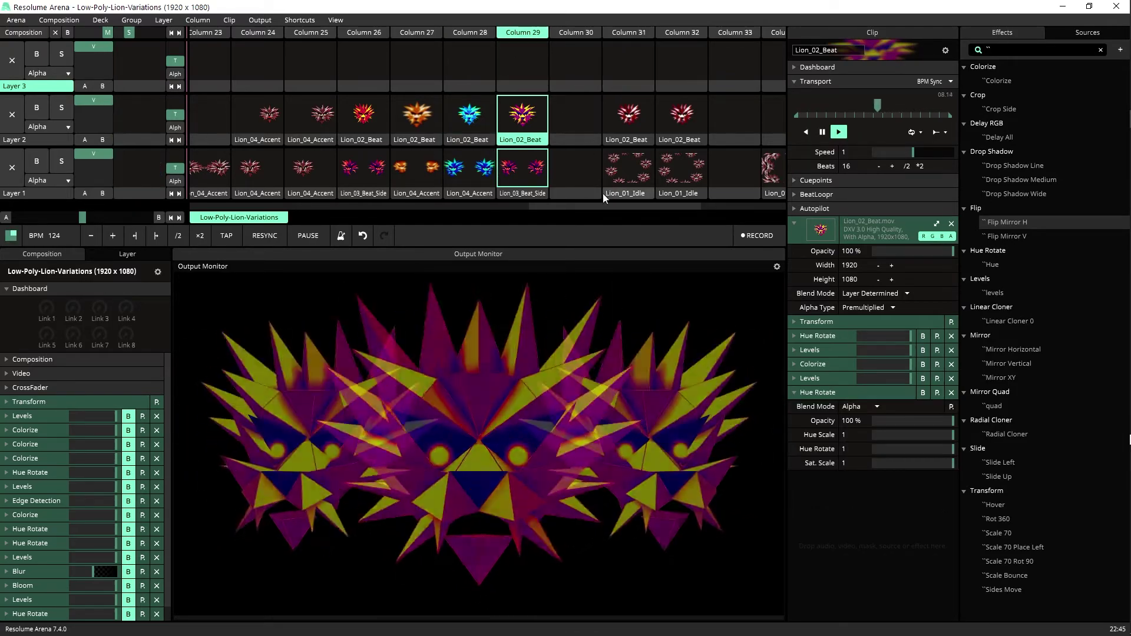
Play Column 31's Lion_01_Idle, then Column 32's Lion_01_Idle with its Lion_02_Beat layered on top
left_click(603, 195)
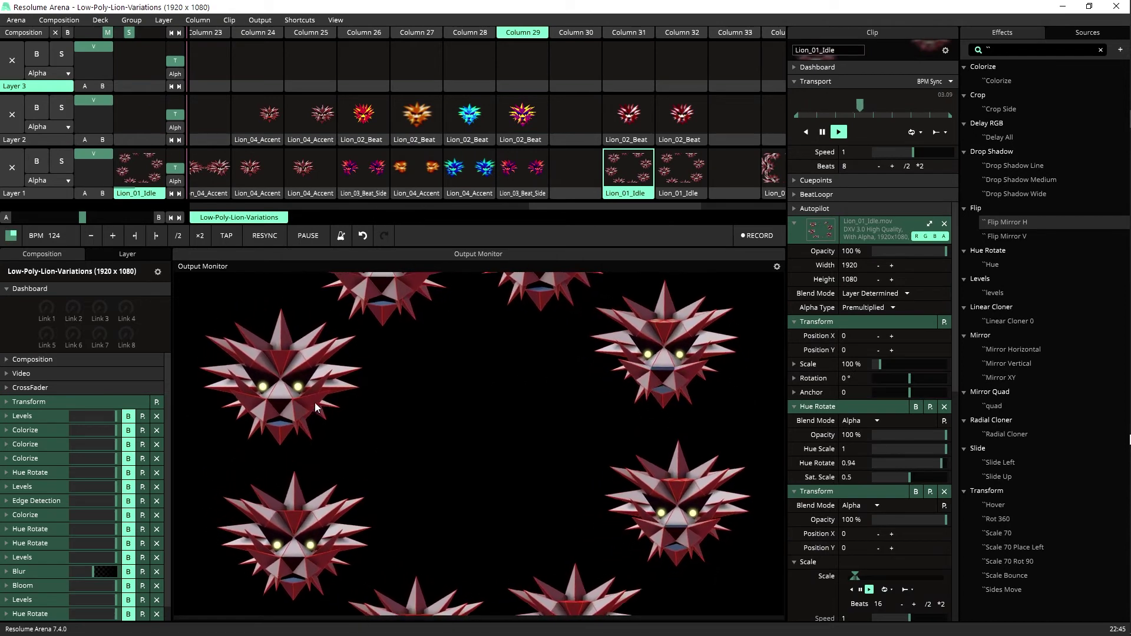
scroll(830, 469, "down", 10)
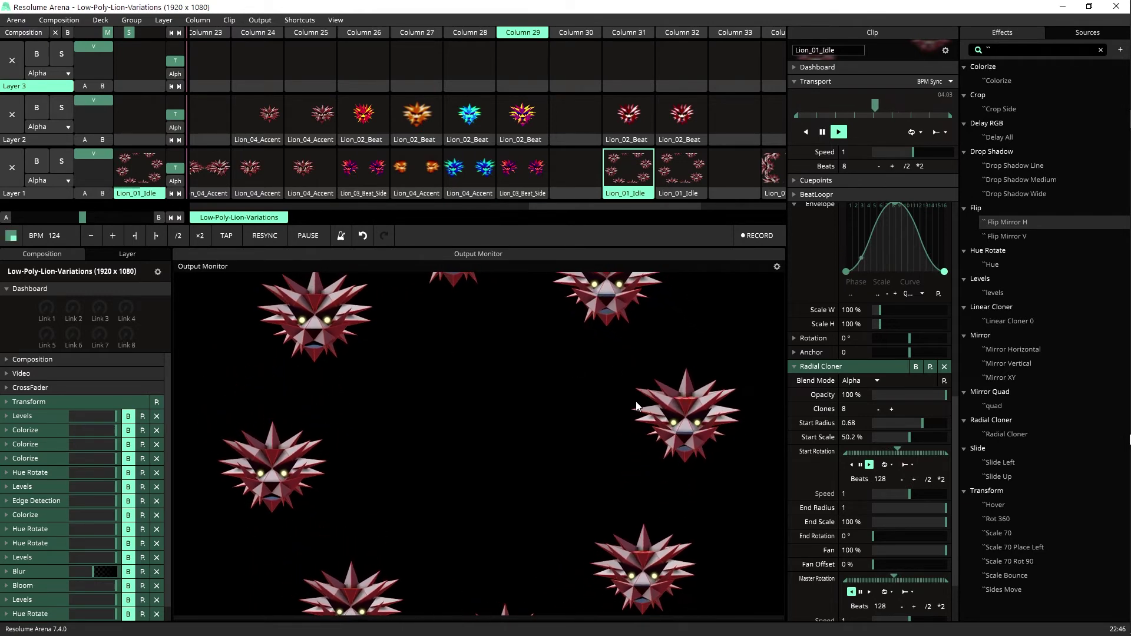
left_click(676, 174)
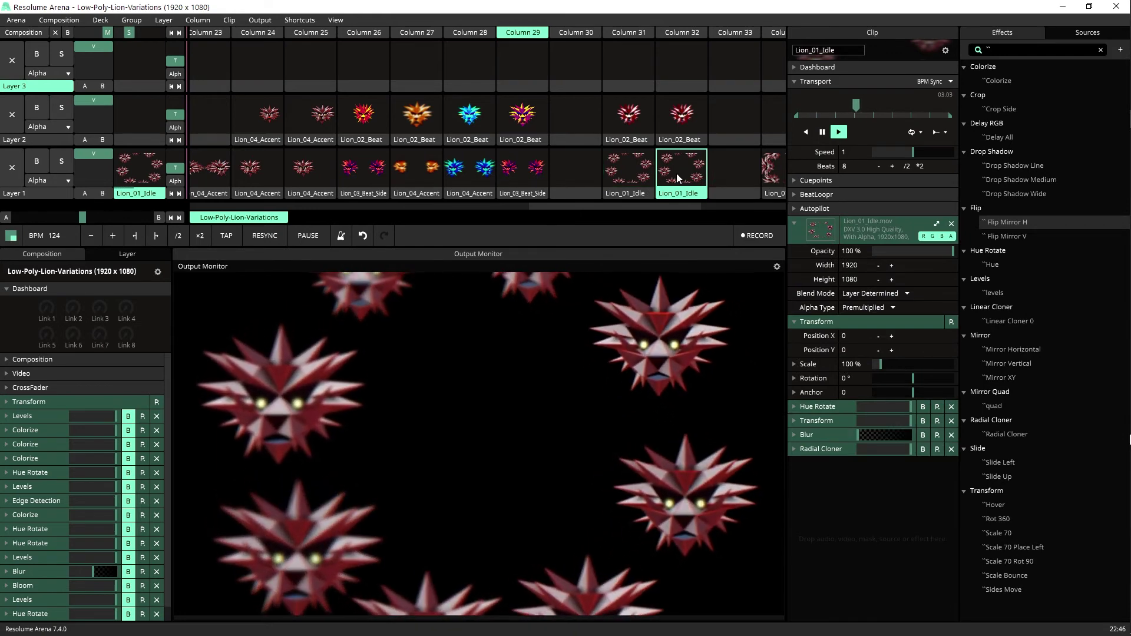
left_click(683, 126)
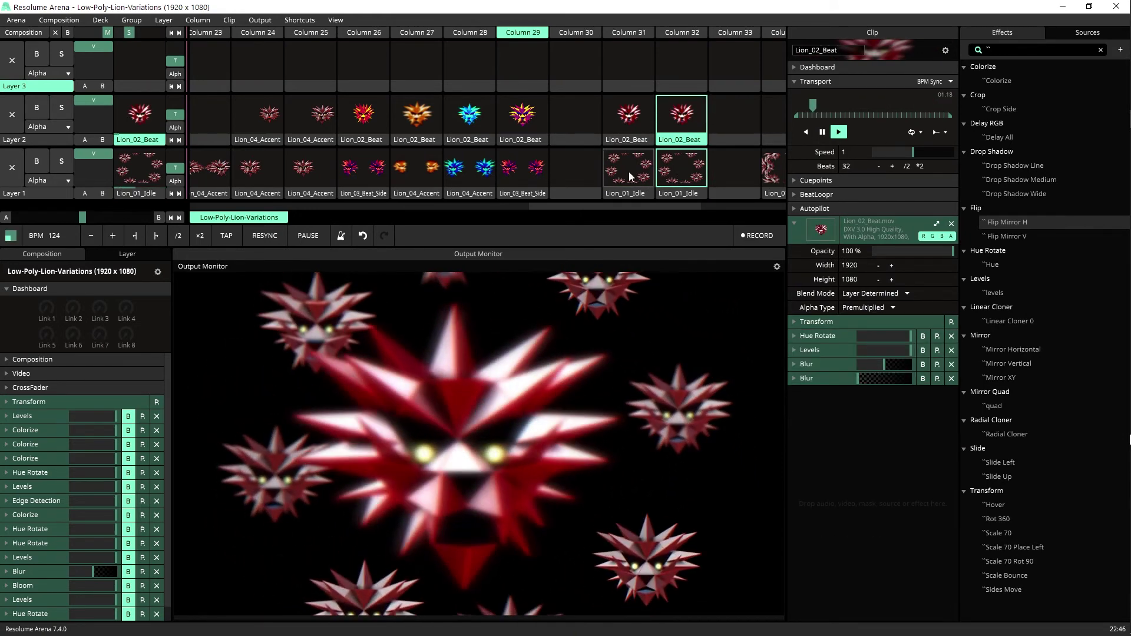
Scroll back and play Columns 18, 19, 20 and 21 in sequence
left_click_drag(589, 204, 663, 210)
scroll(606, 182, "left", 8)
left_click(507, 34)
left_click(560, 33)
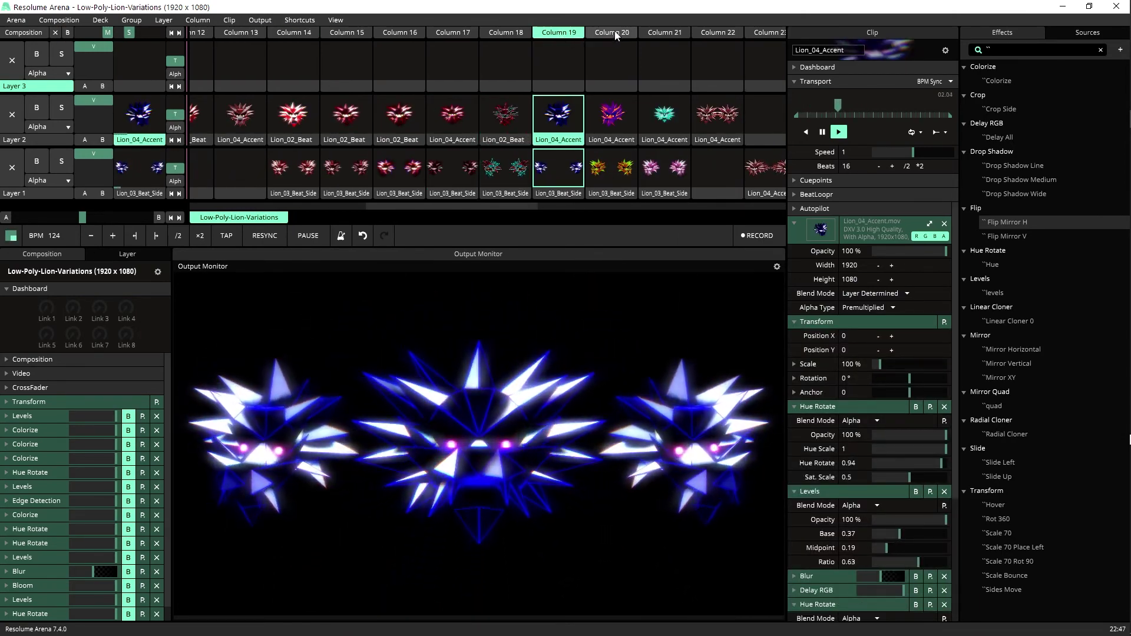
left_click(613, 33)
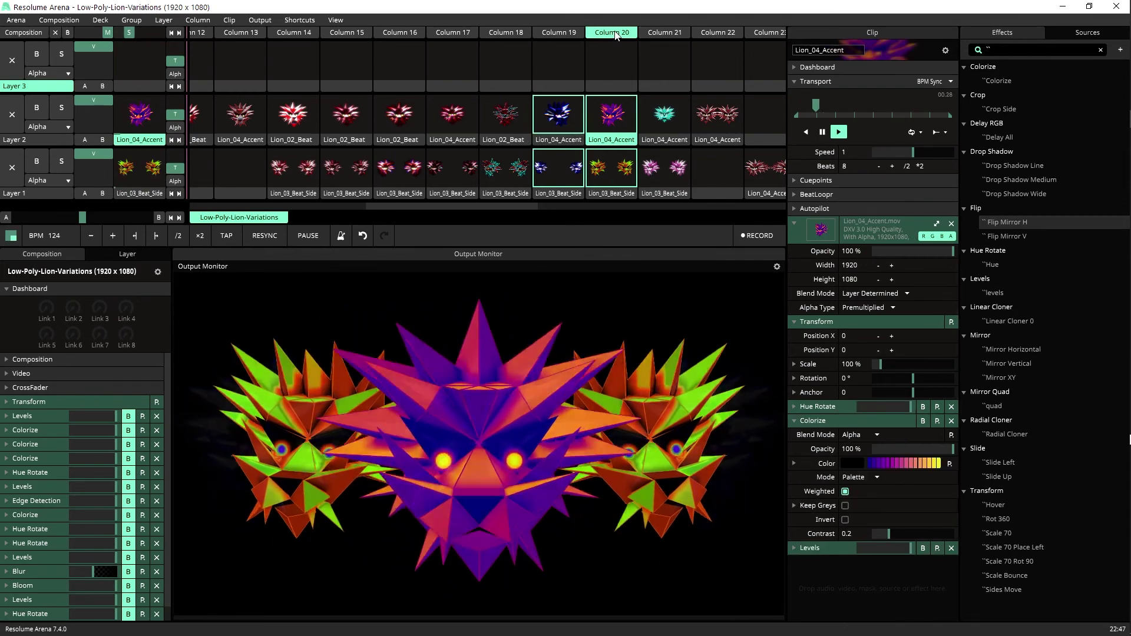
left_click(666, 33)
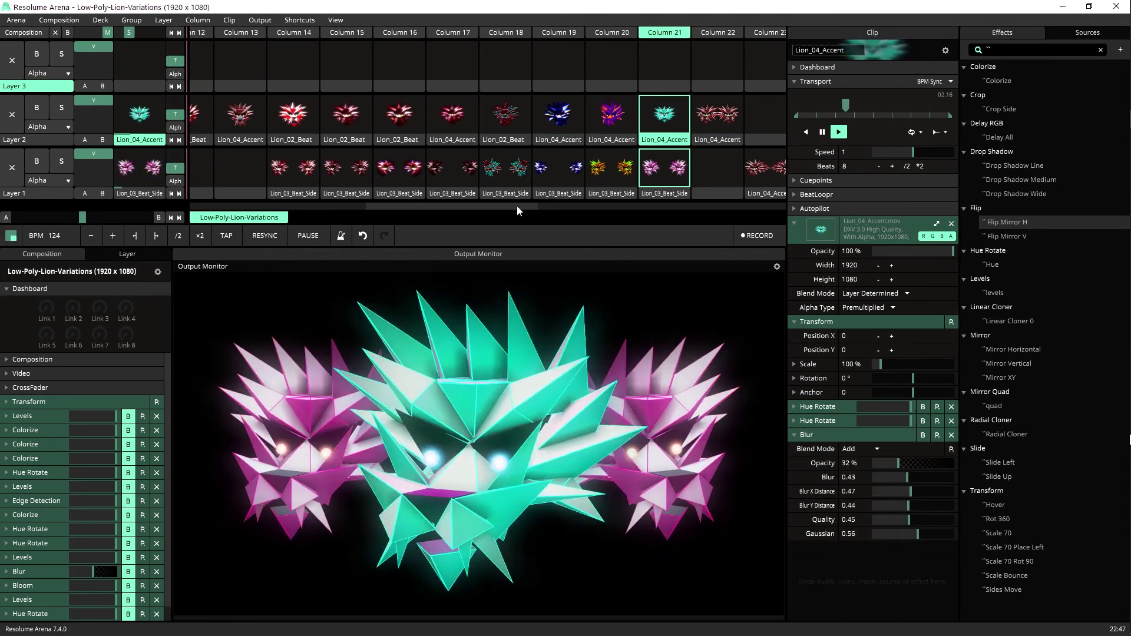